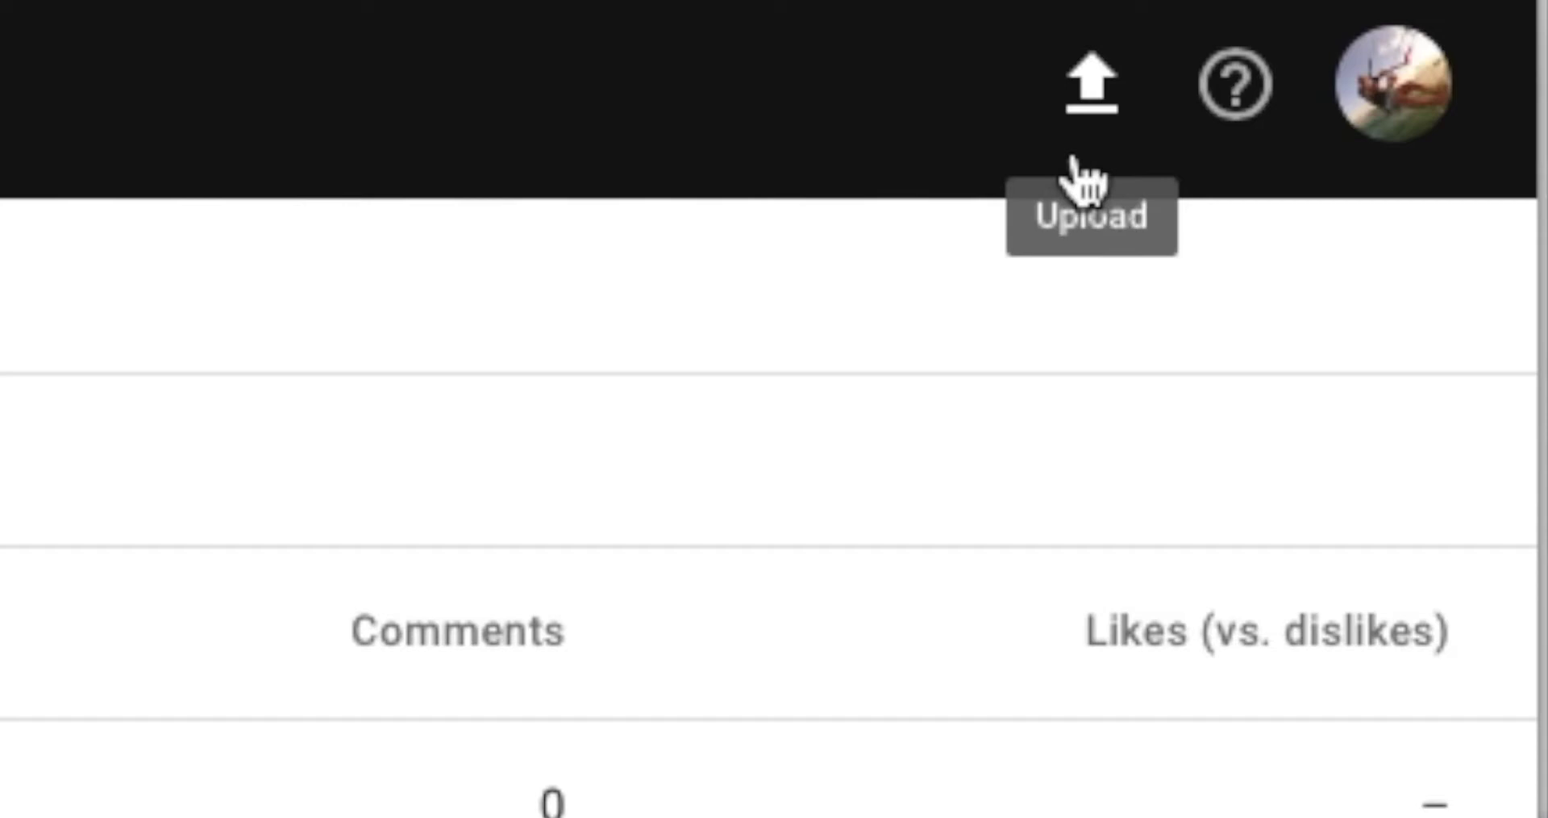
# Upload the 'Tom Waves.m4v' file from the Desktop as a new video
pyautogui.click(1097, 95)
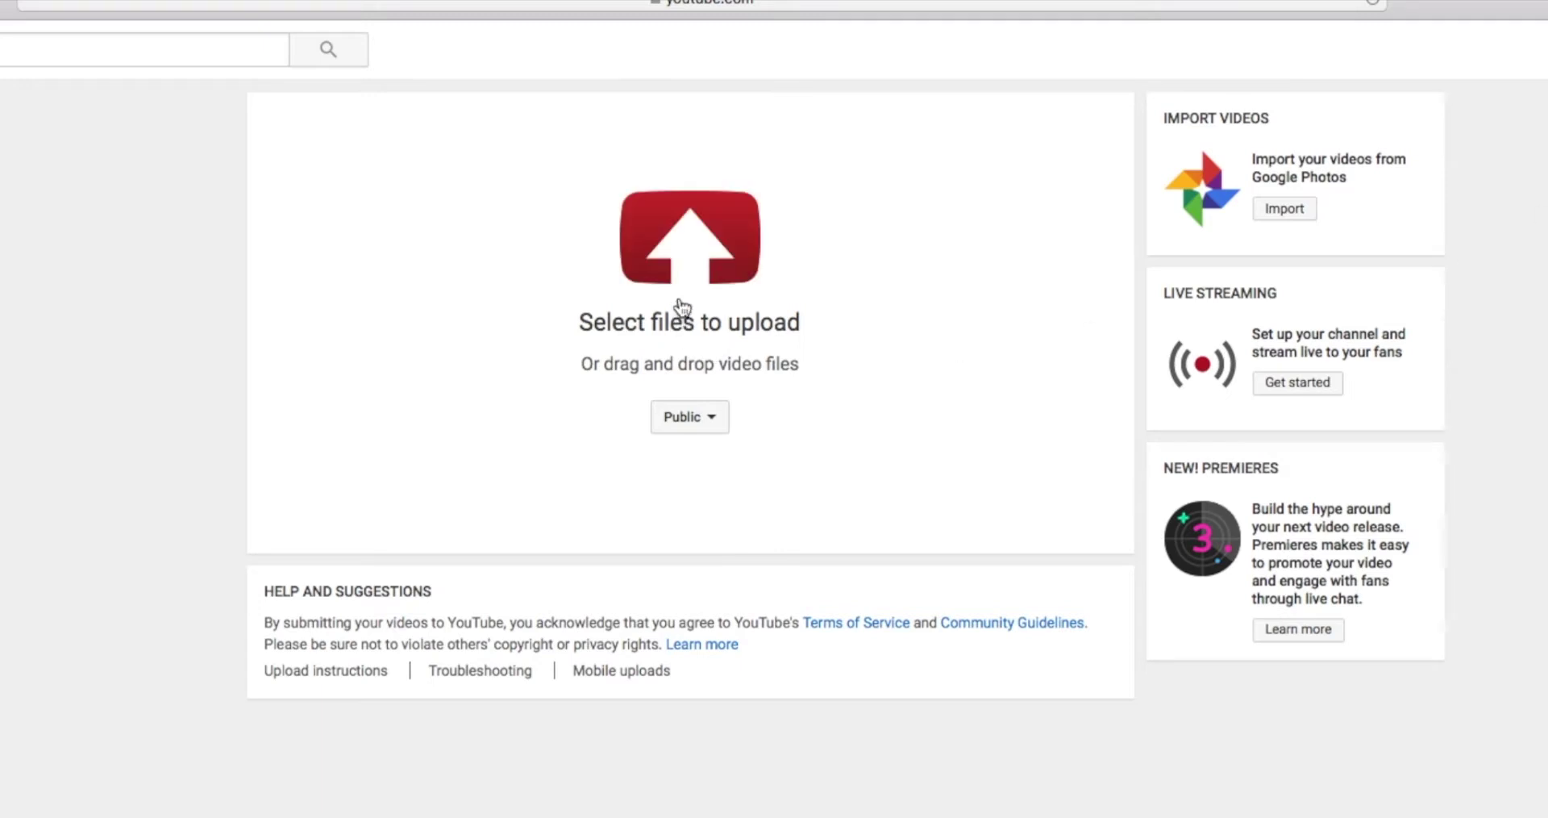
pyautogui.click(698, 258)
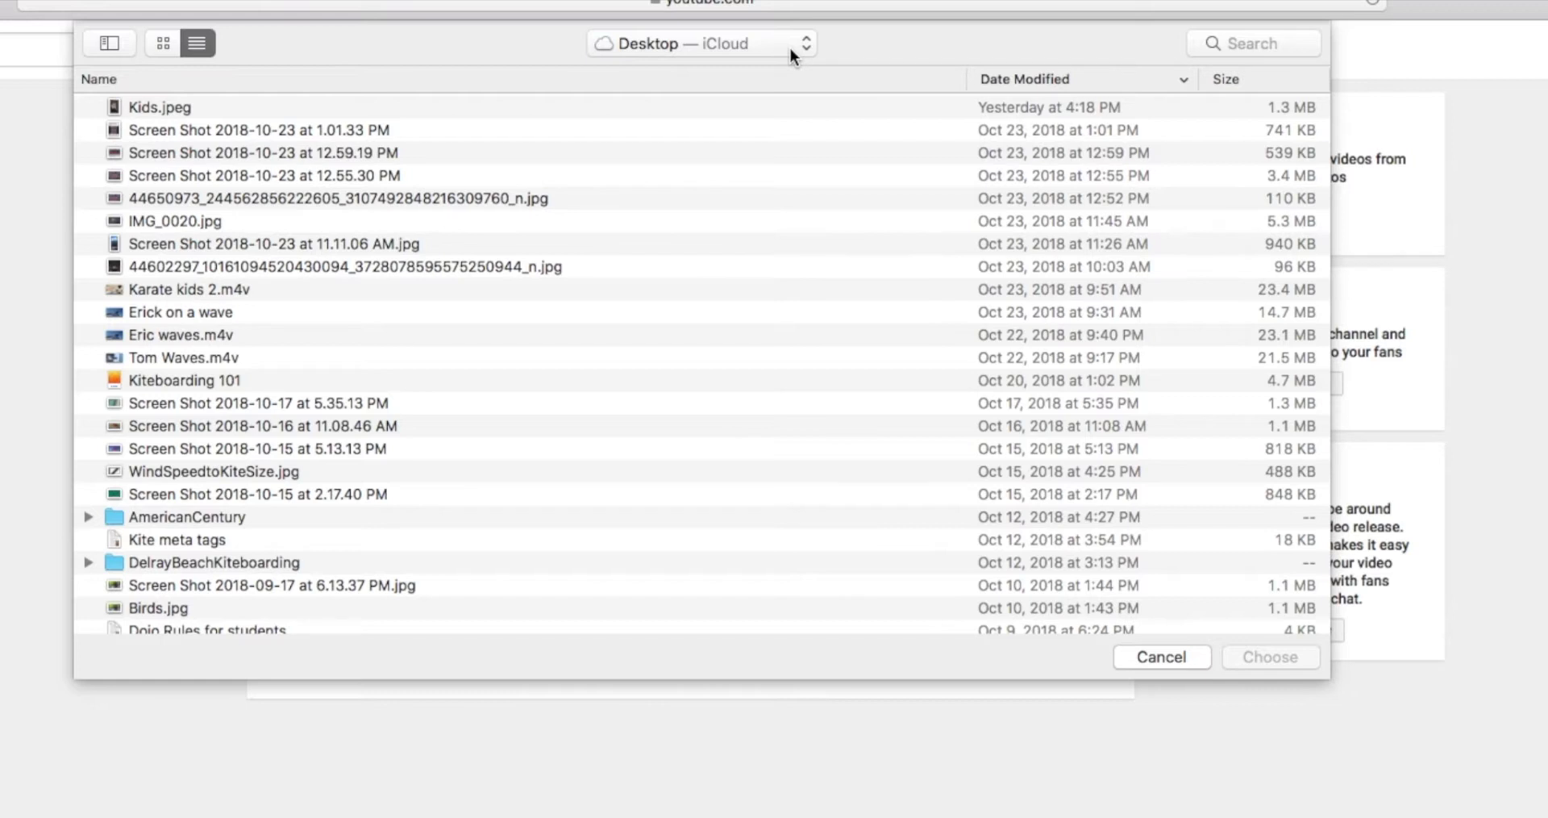
pyautogui.click(156, 355)
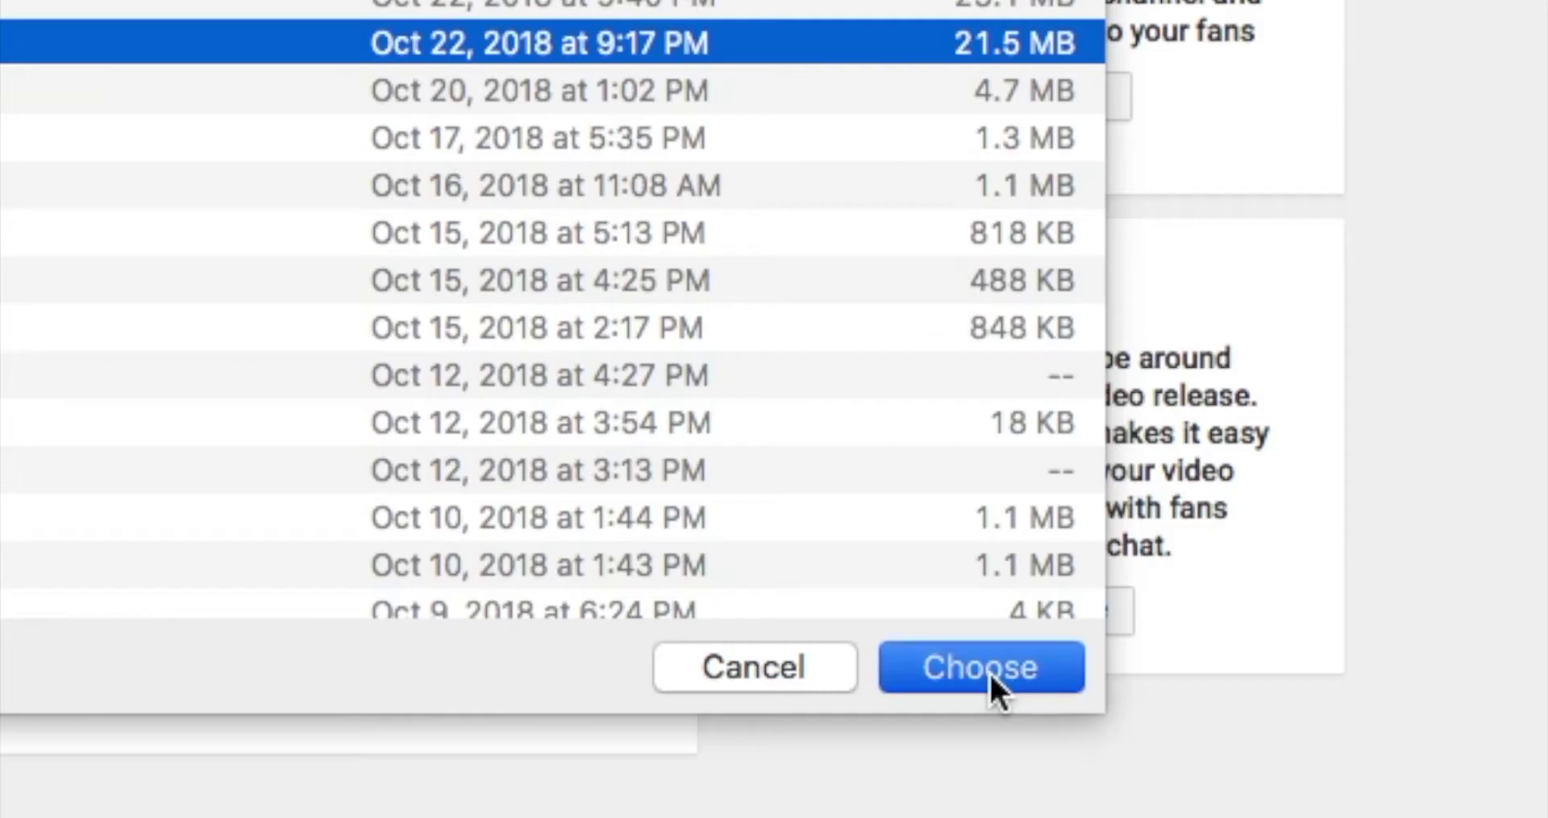
pyautogui.click(1274, 659)
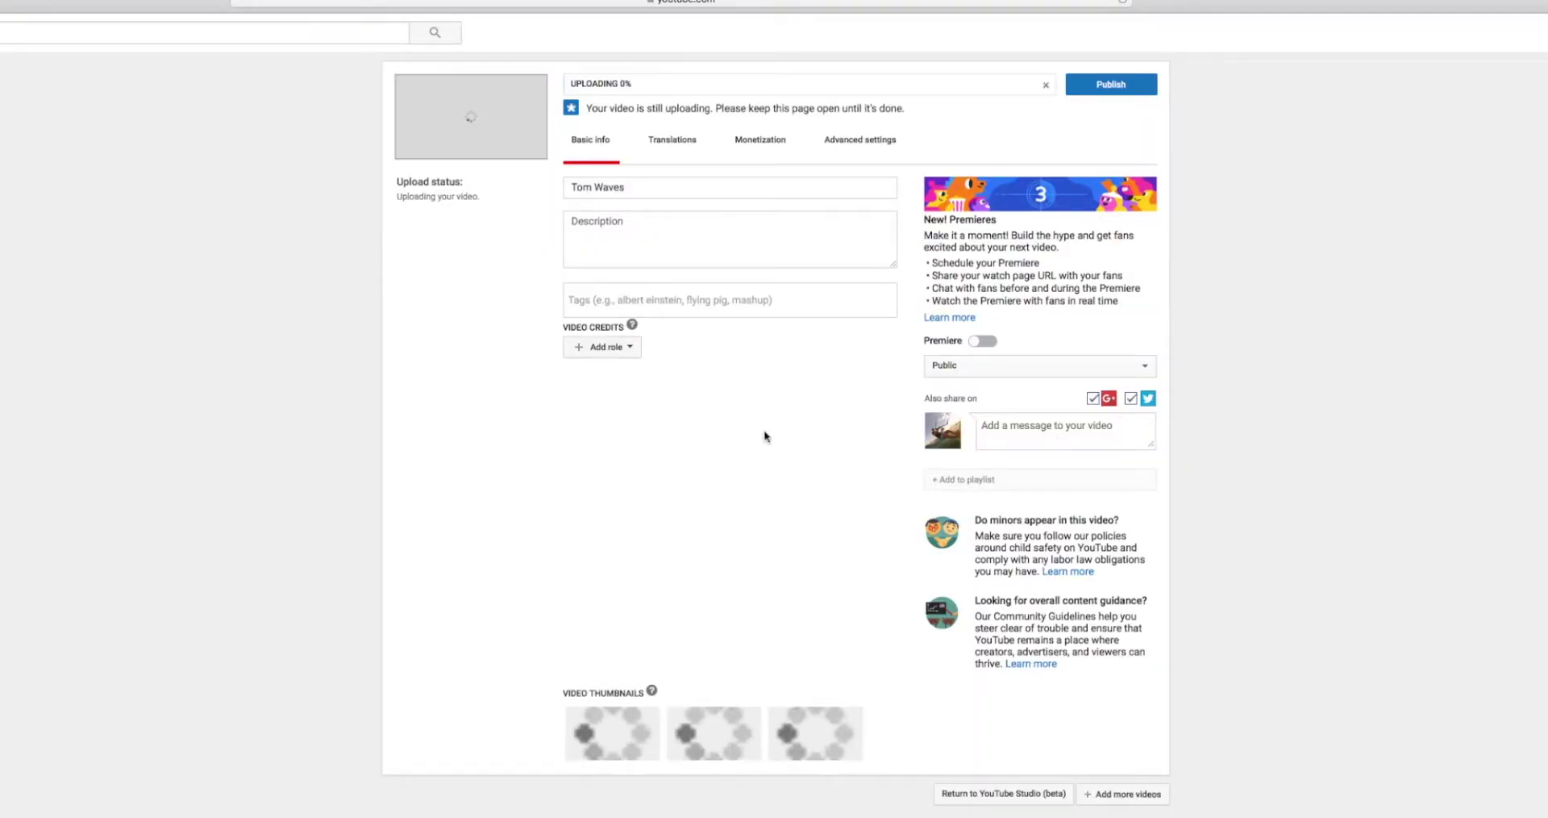
# Change the title to 'Tom Riding Waves at delray beach Kiteboarding' and select it
pyautogui.click(595, 187)
pyautogui.write('Riding')
pyautogui.press('End')
pyautogui.write('at delray beach Kiteboarding')
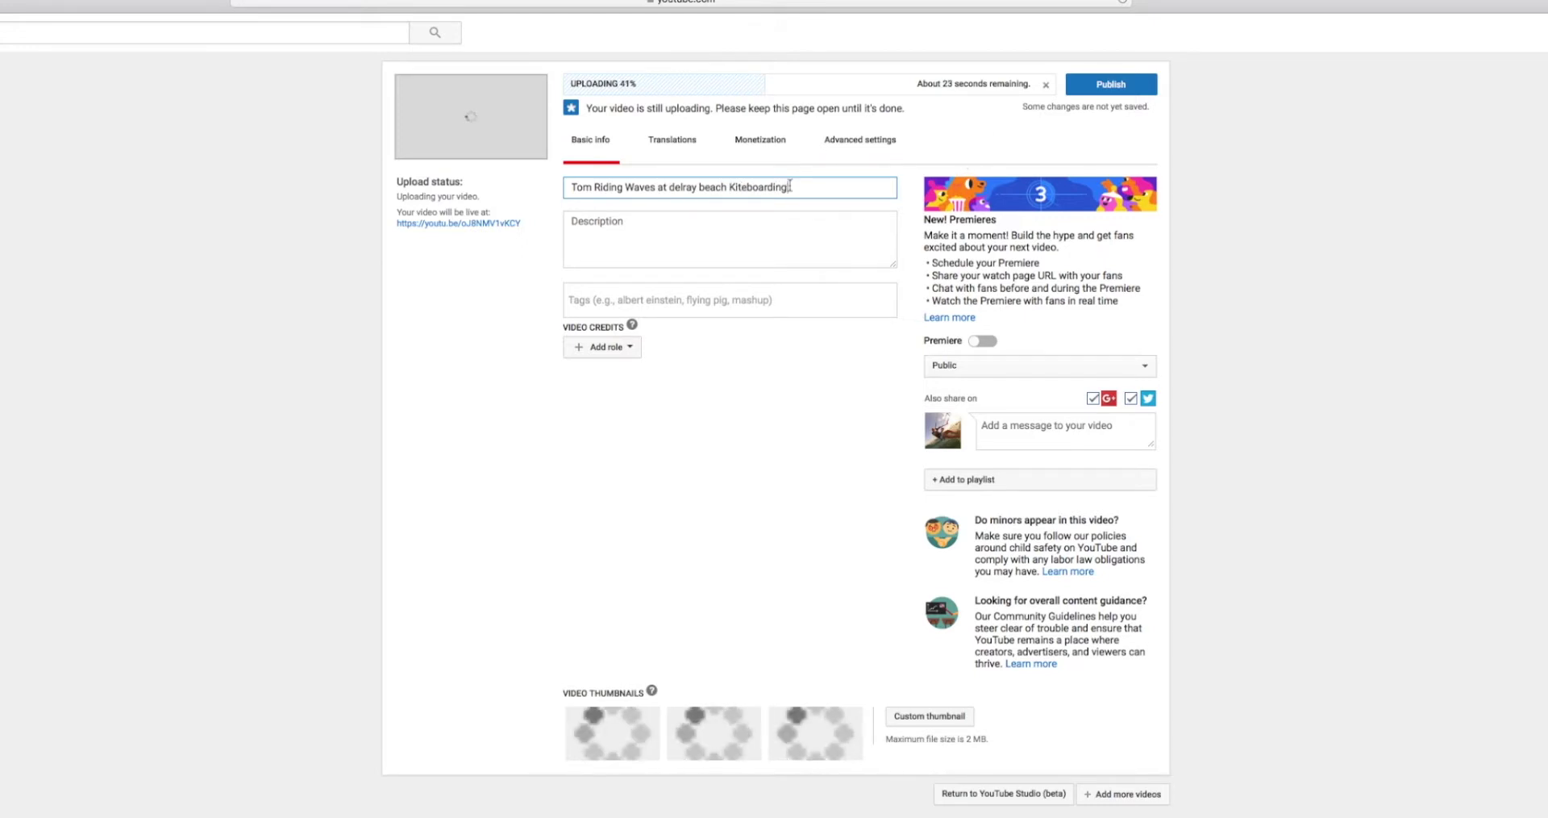
pyautogui.moveTo(787, 187); pyautogui.dragTo(513, 187)
pyautogui.press('super+c')
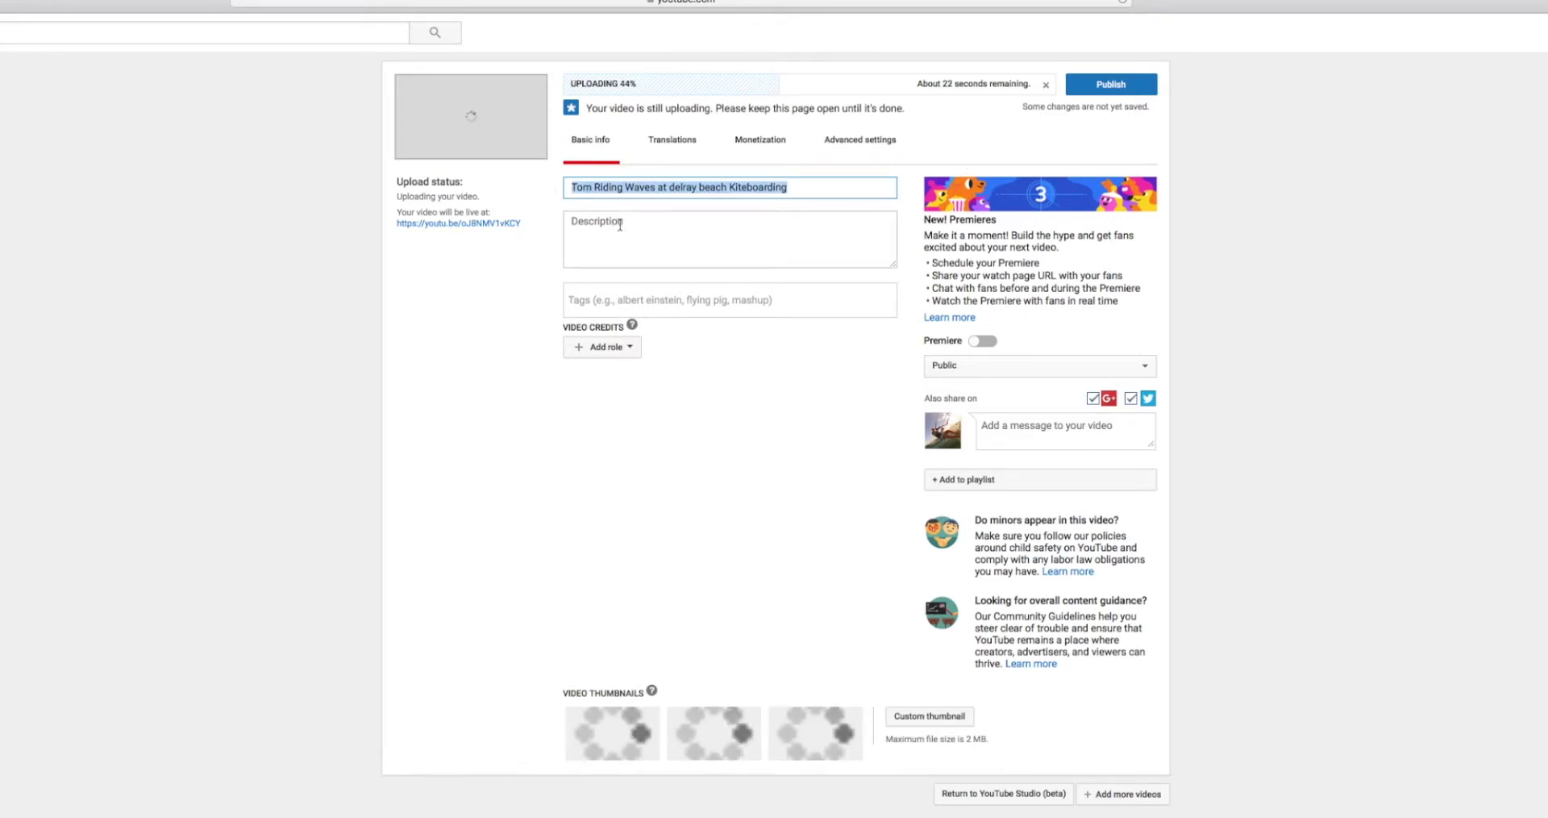
# Paste the title as both the description and the share message
pyautogui.click(580, 231)
pyautogui.press('super+v')
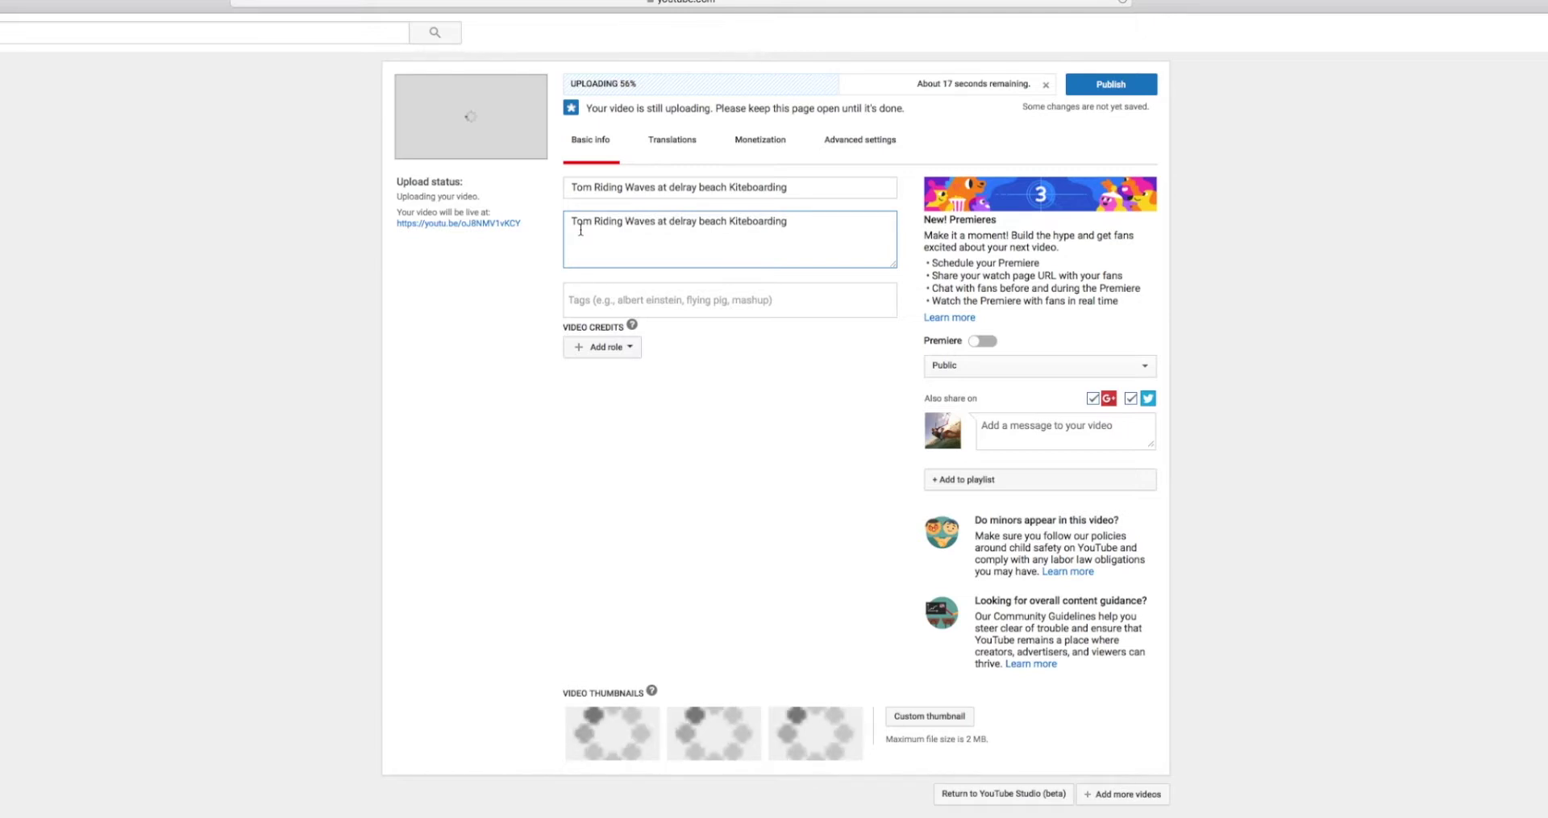
pyautogui.click(1011, 433)
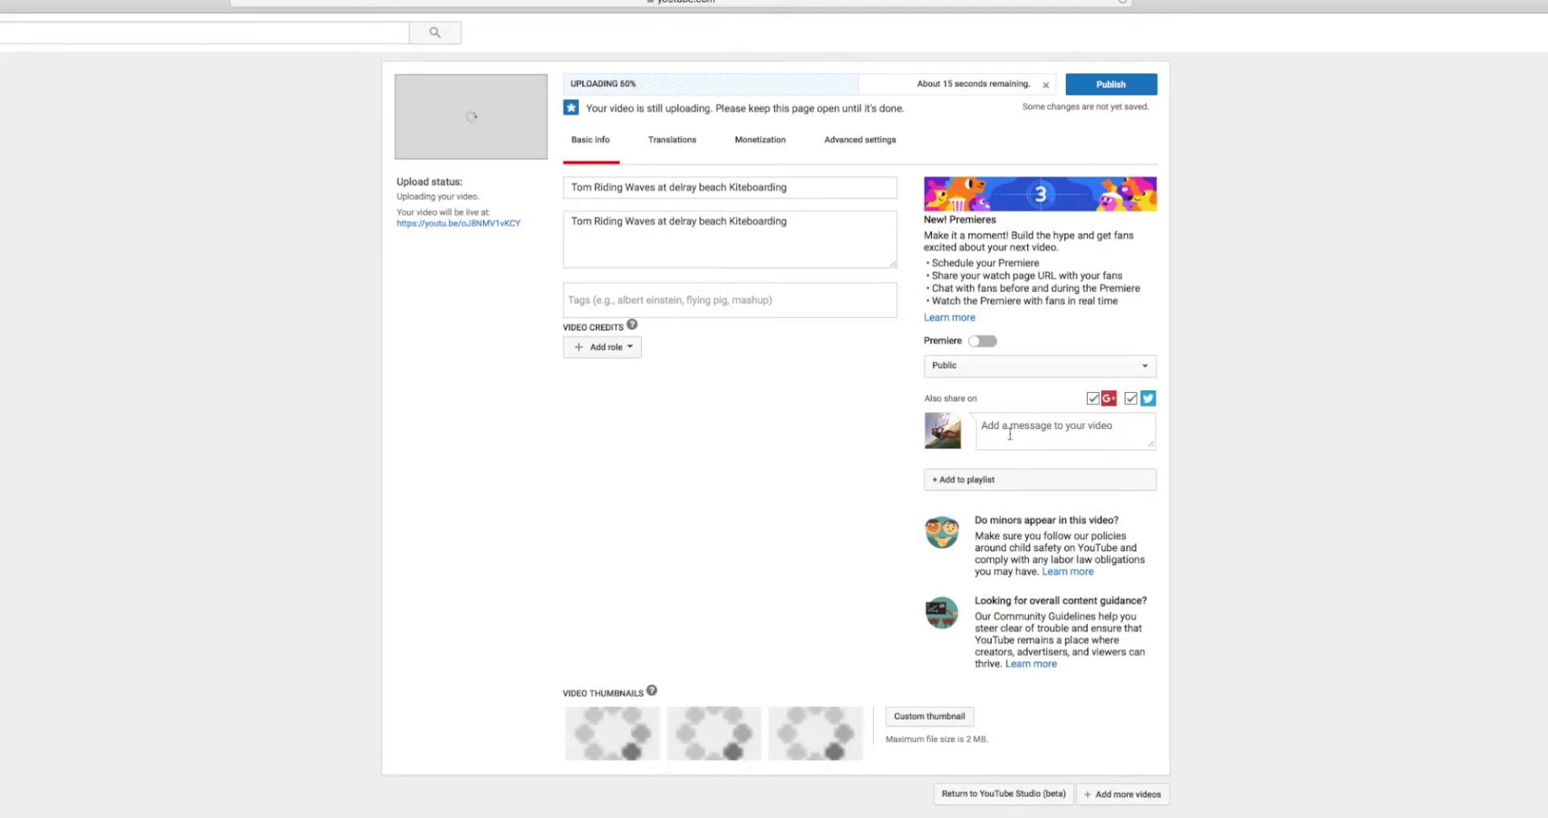
pyautogui.press('super+v')
# Add the video to the Delray Beach Florida, Kiteboarding and Kitesurfing playlists
pyautogui.click(969, 483)
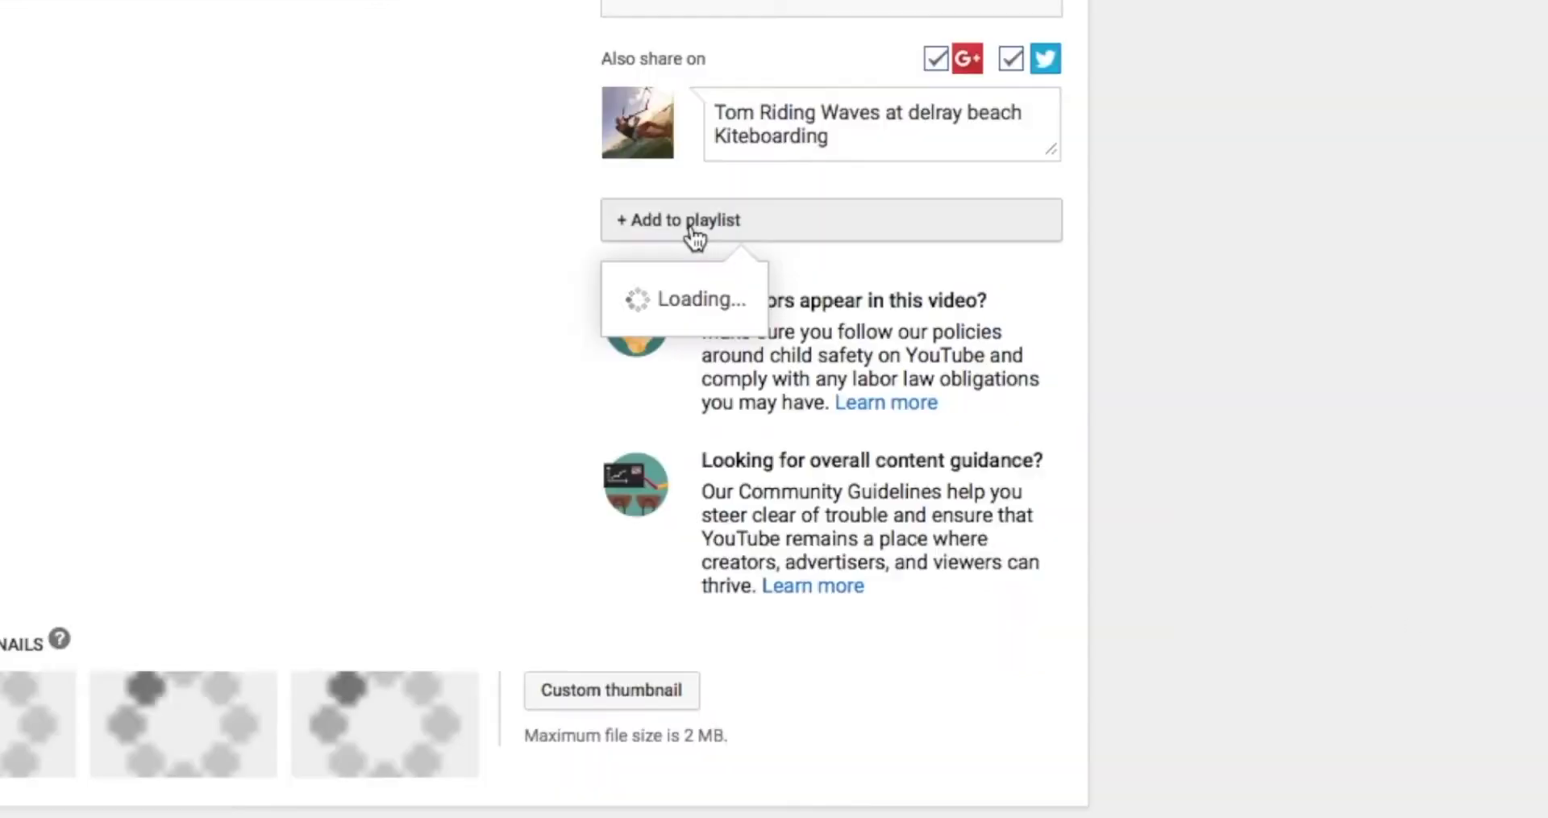
pyautogui.scroll(-2, 805, 401)
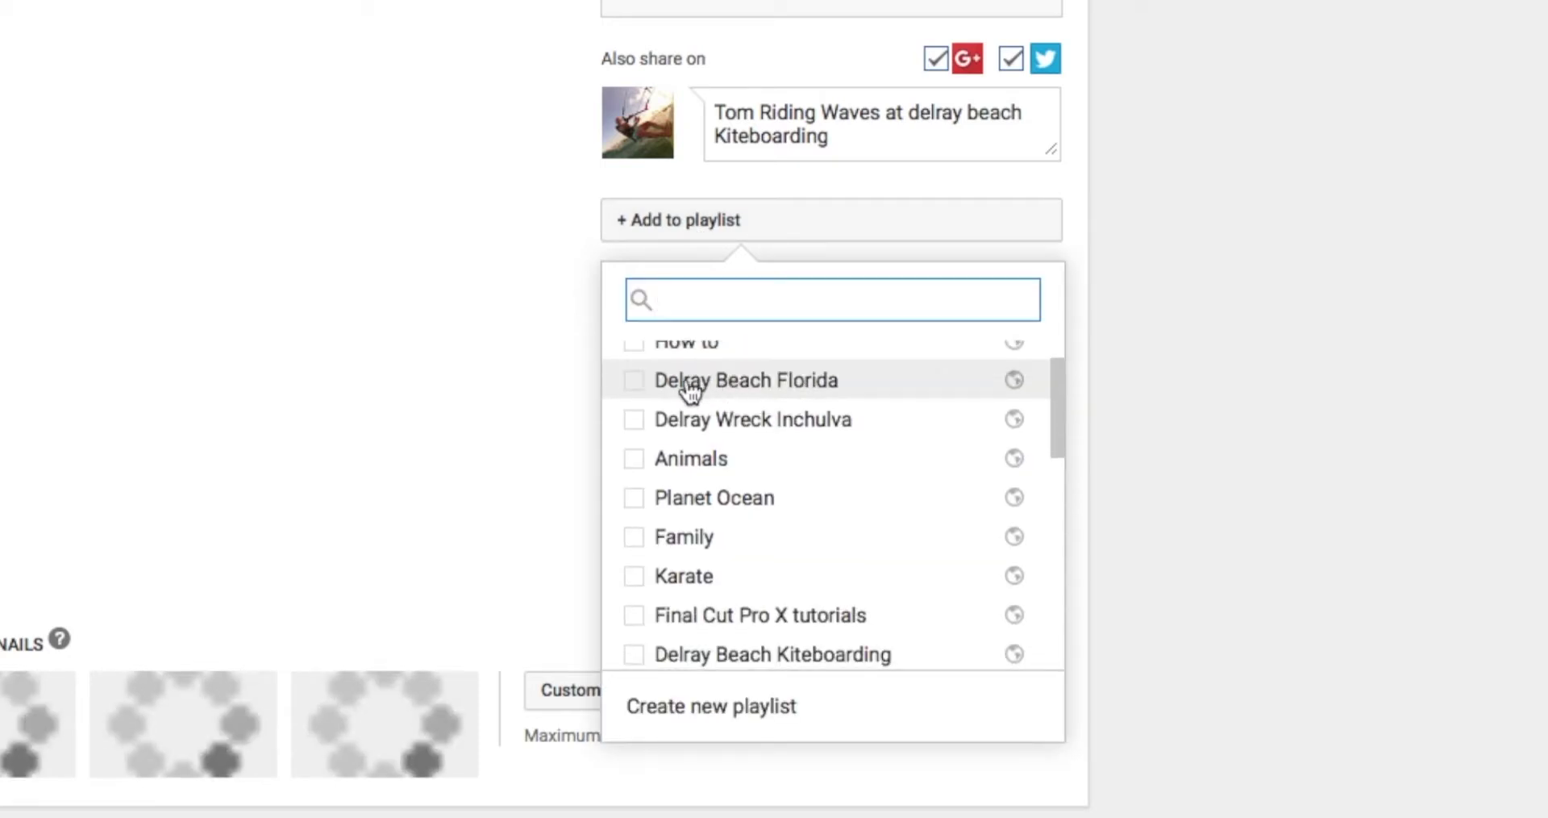
pyautogui.click(632, 380)
pyautogui.scroll(-3, 801, 408)
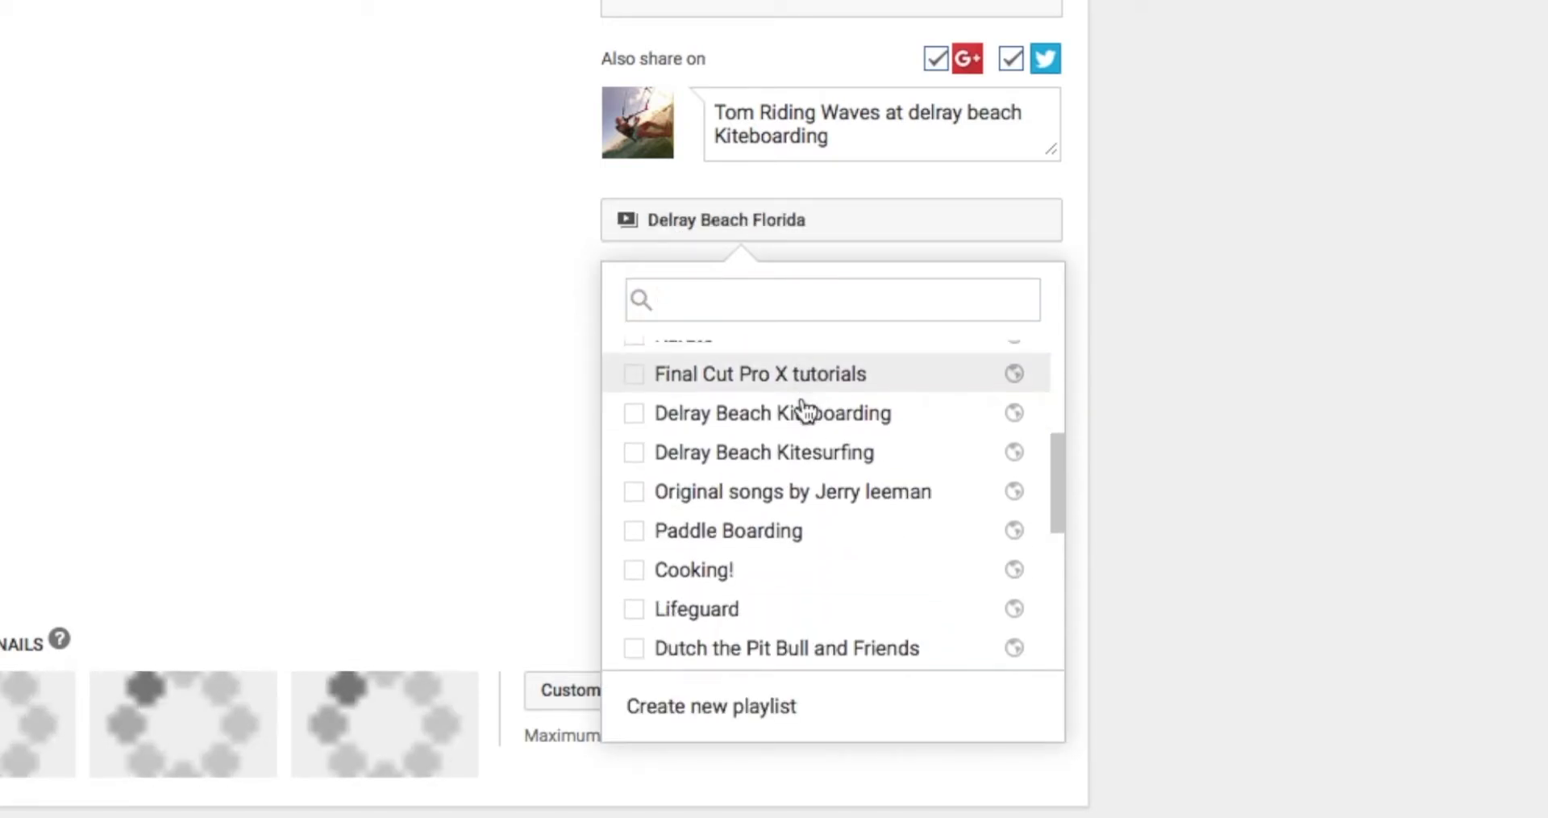
pyautogui.scroll(-1, 803, 409)
pyautogui.click(637, 361)
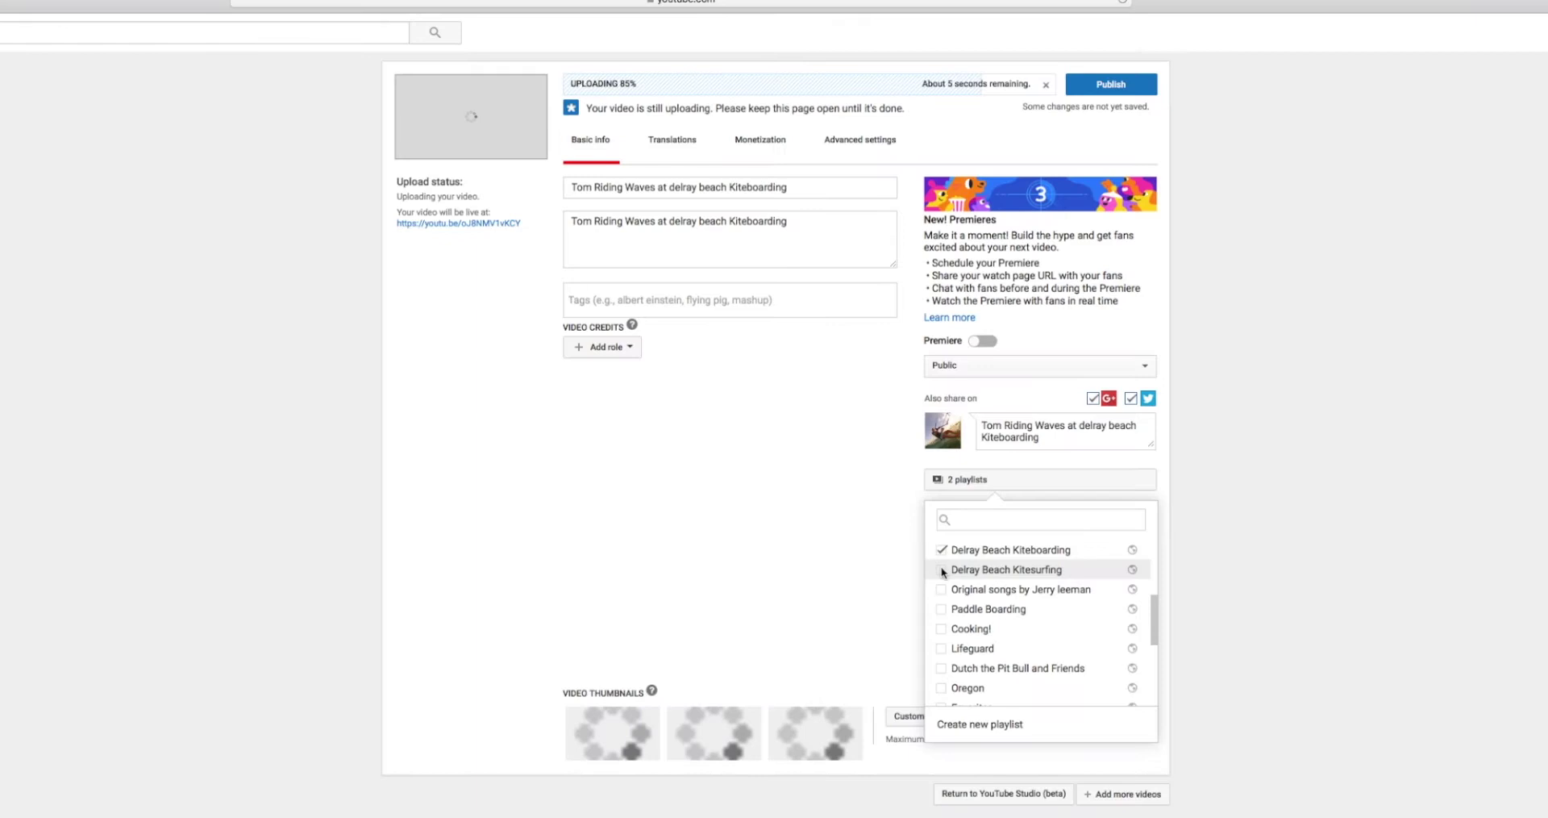
pyautogui.click(942, 571)
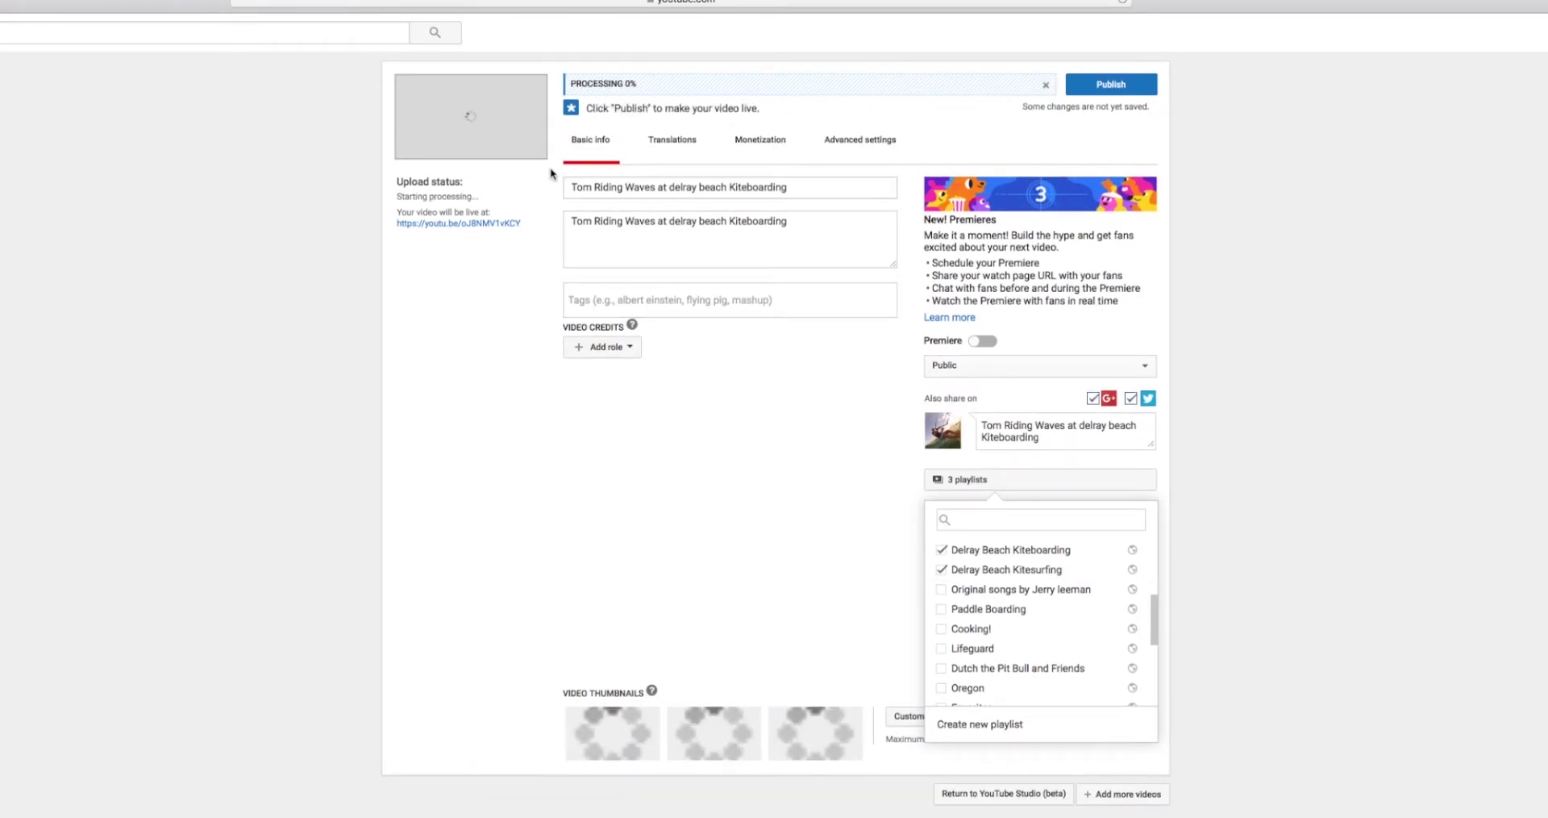
# Copy the kite keyword paragraph from the 'Kite meta tags' TextEdit note
pyautogui.click(177, 193)
pyautogui.scroll(-4, 176, 193)
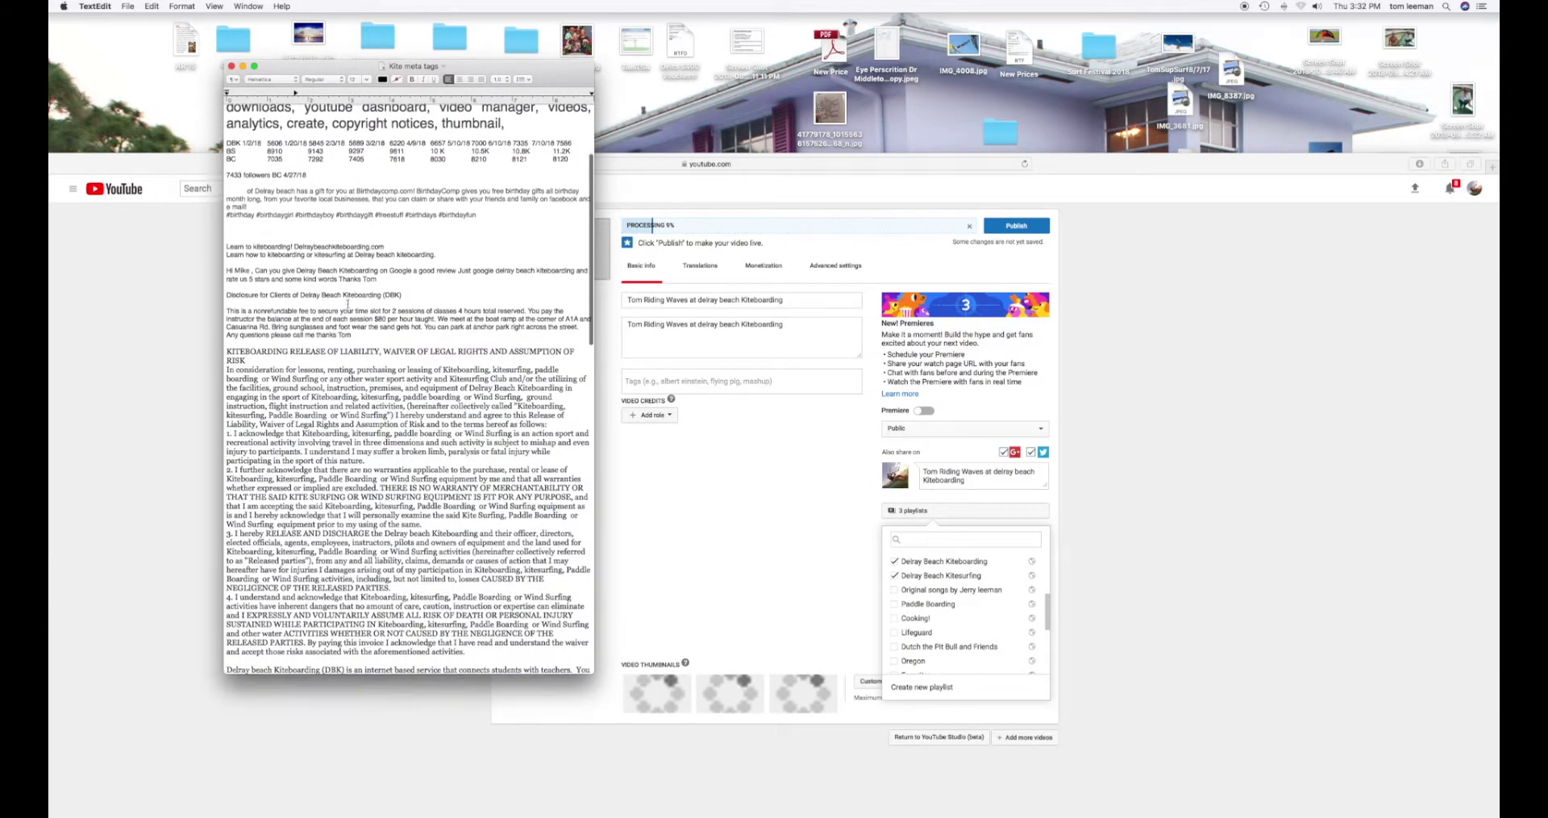
pyautogui.scroll(-10, 348, 304)
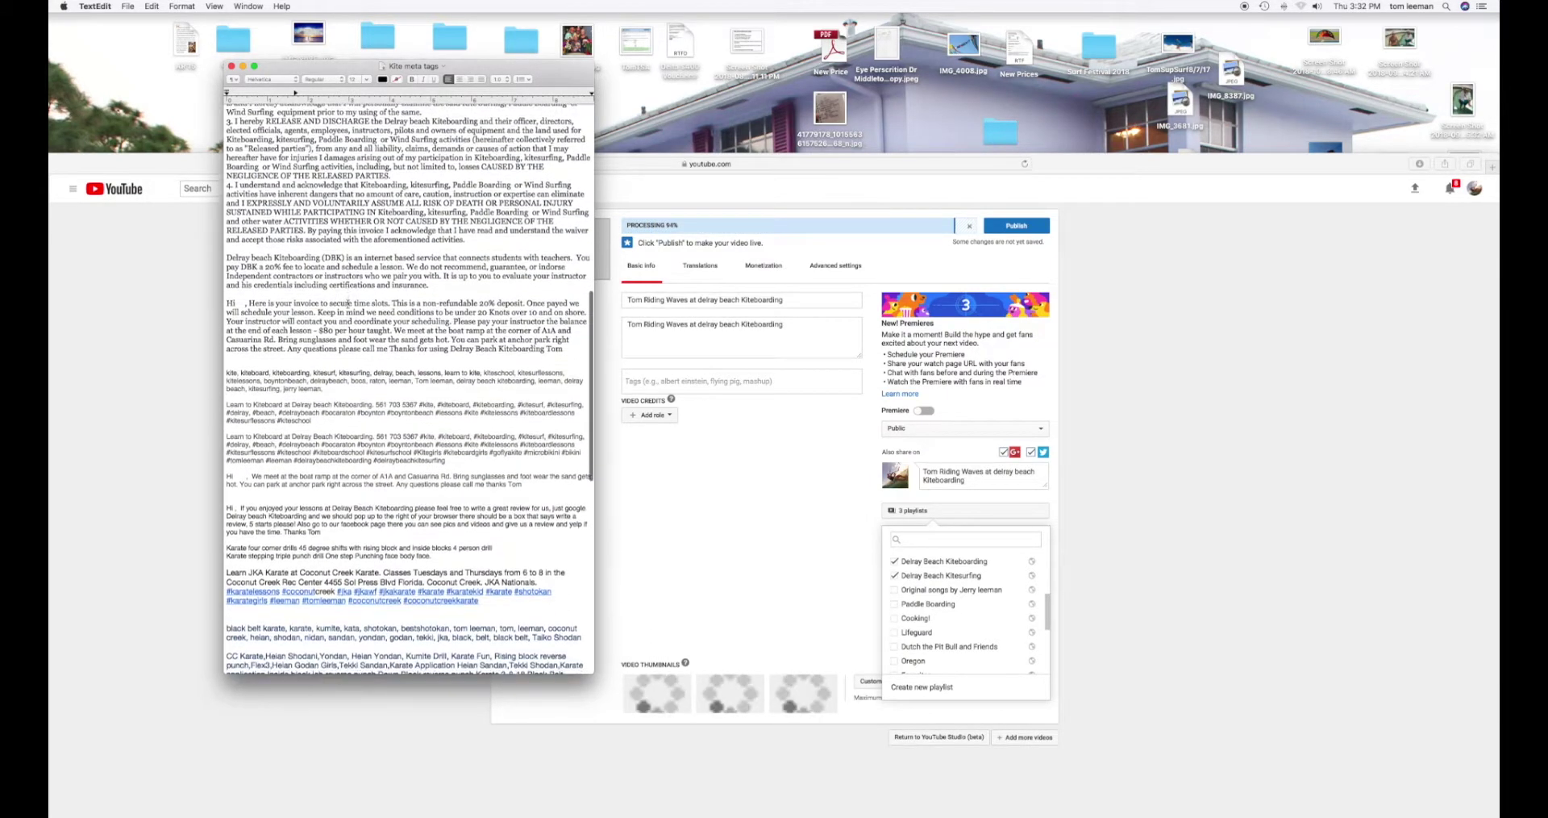
pyautogui.scroll(-5, 348, 304)
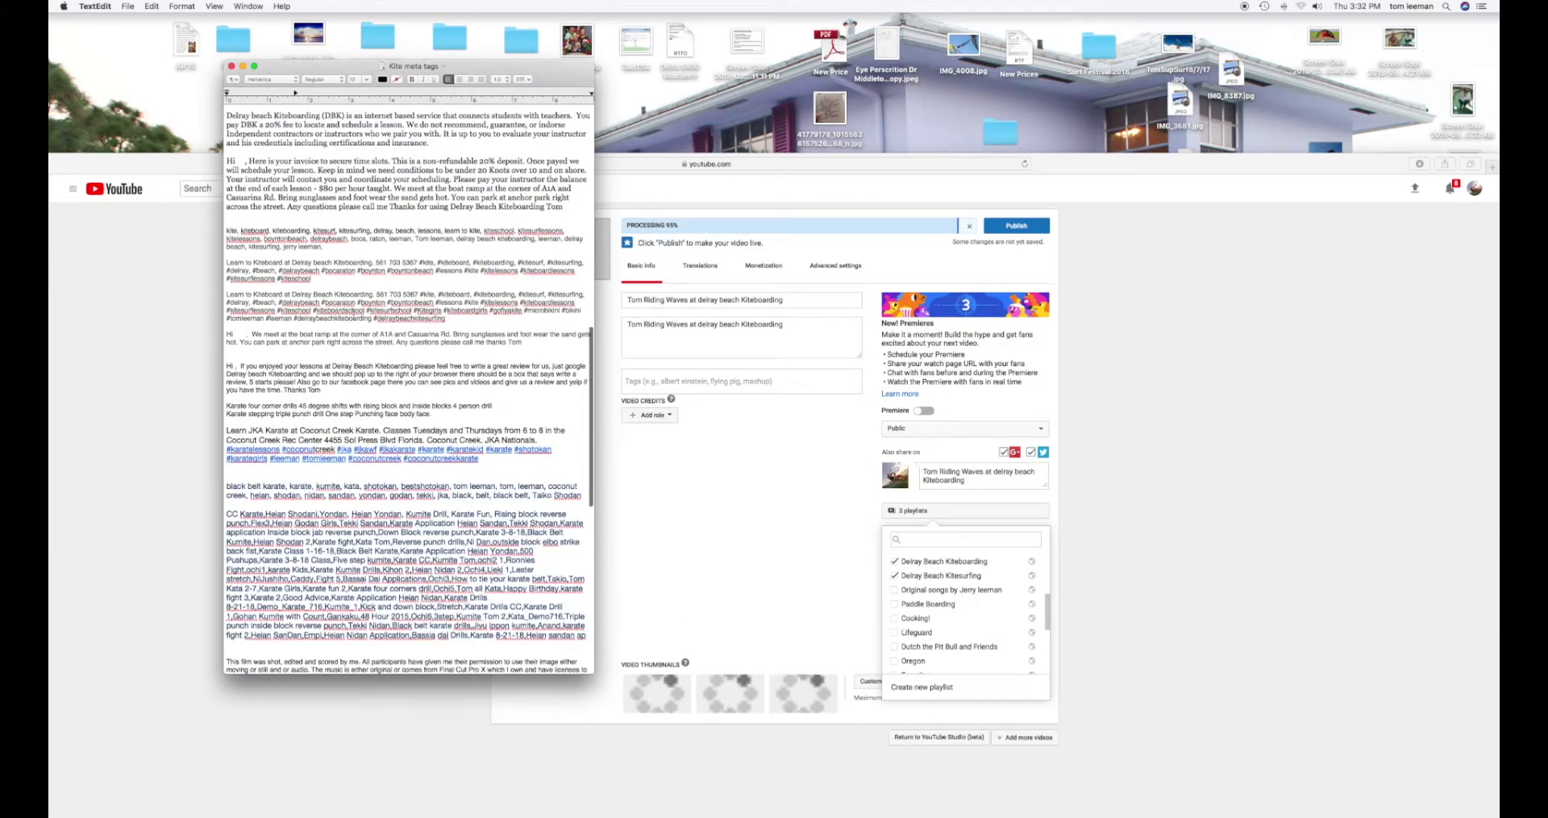
pyautogui.scroll(1, 347, 304)
pyautogui.moveTo(227, 275); pyautogui.dragTo(281, 291)
pyautogui.press('super+c')
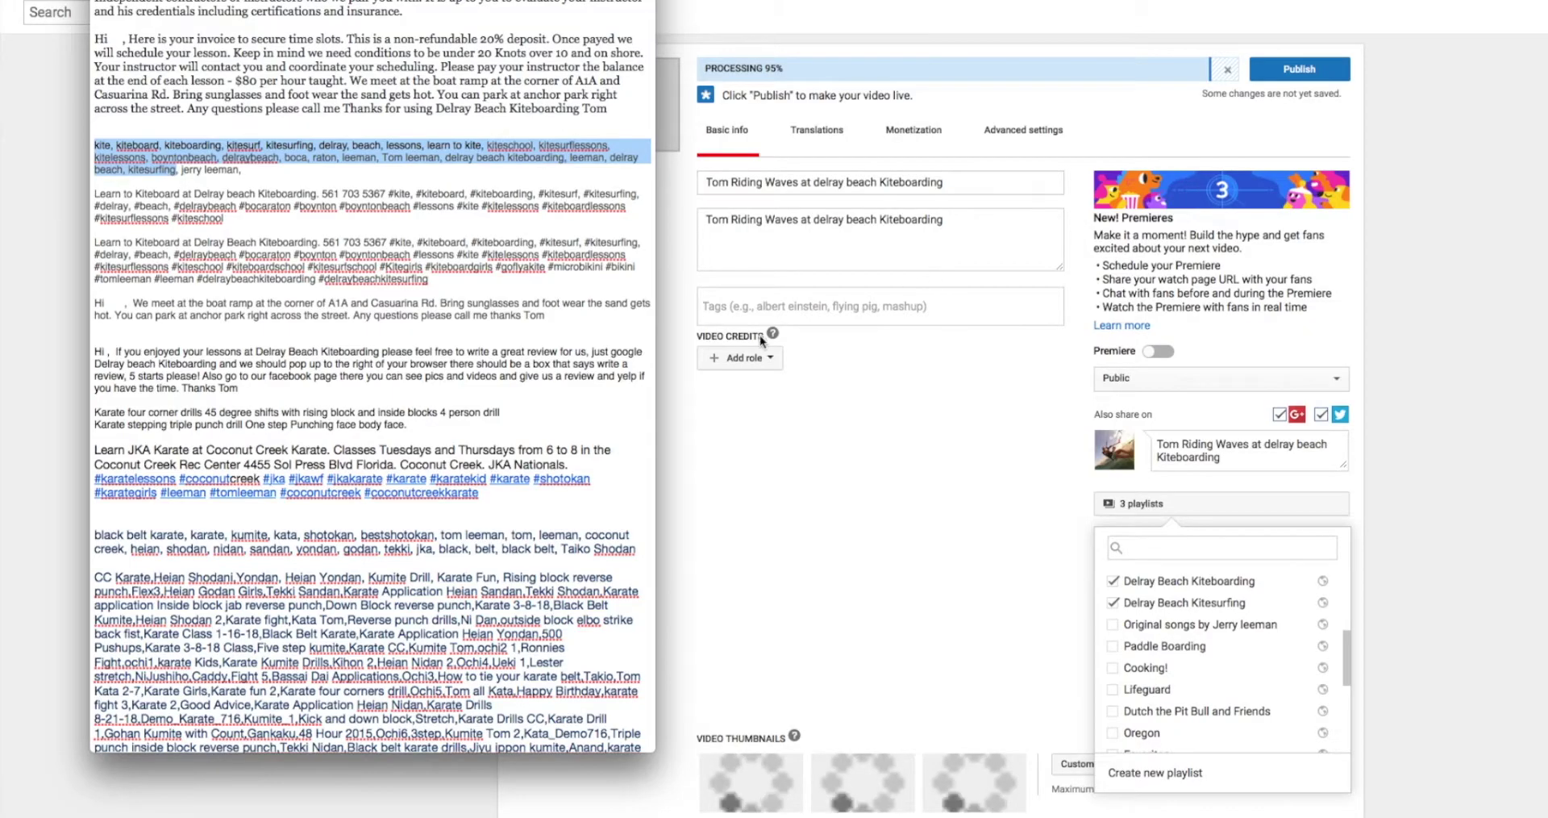
pyautogui.click(719, 312)
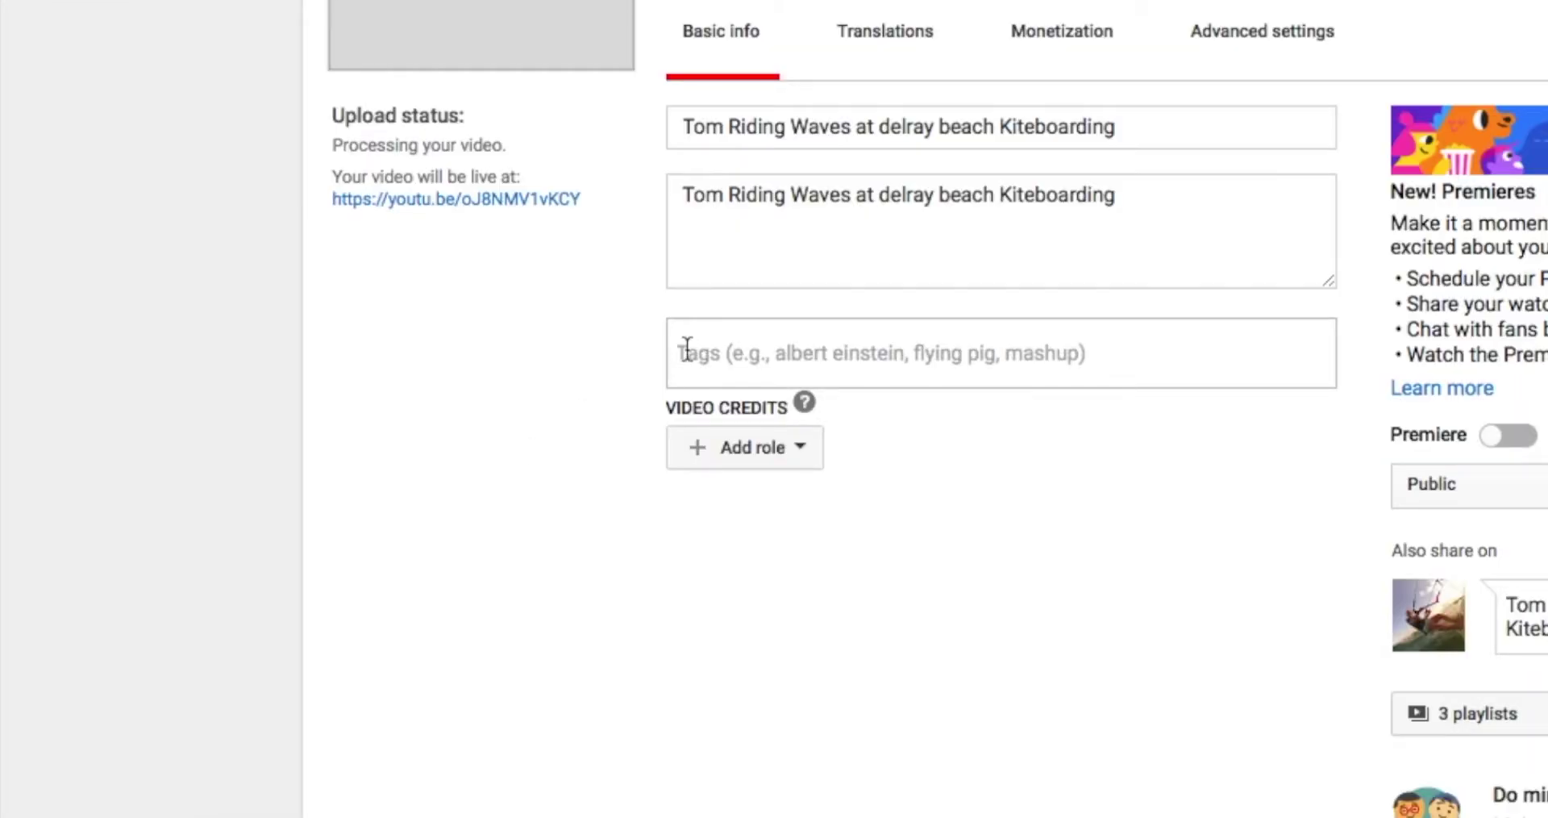
# Paste the kite keywords as tags and turn on Monetize with ads
pyautogui.press('super+v')
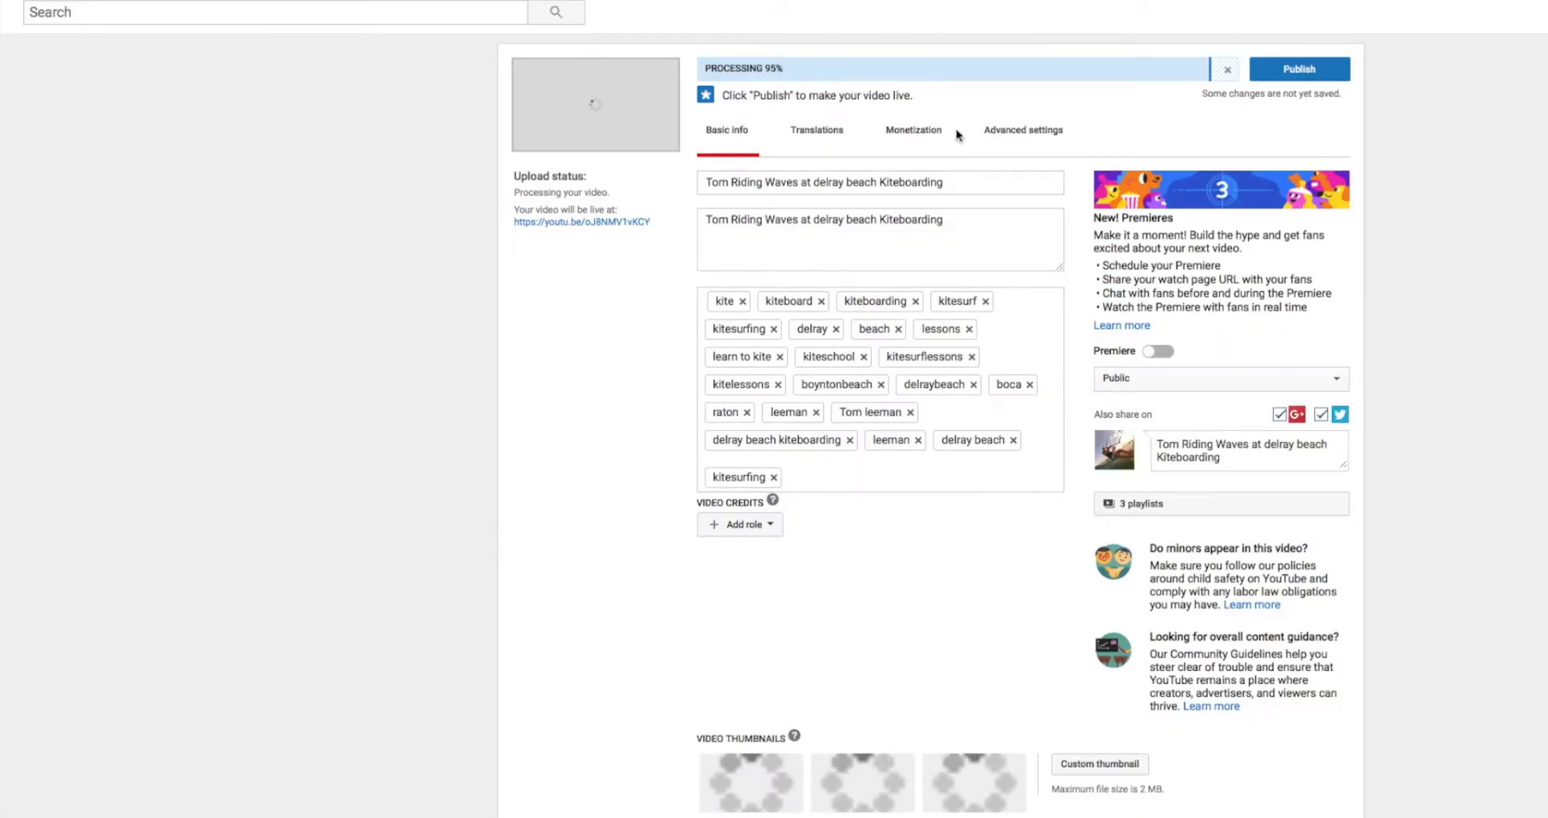
pyautogui.click(927, 130)
pyautogui.click(721, 214)
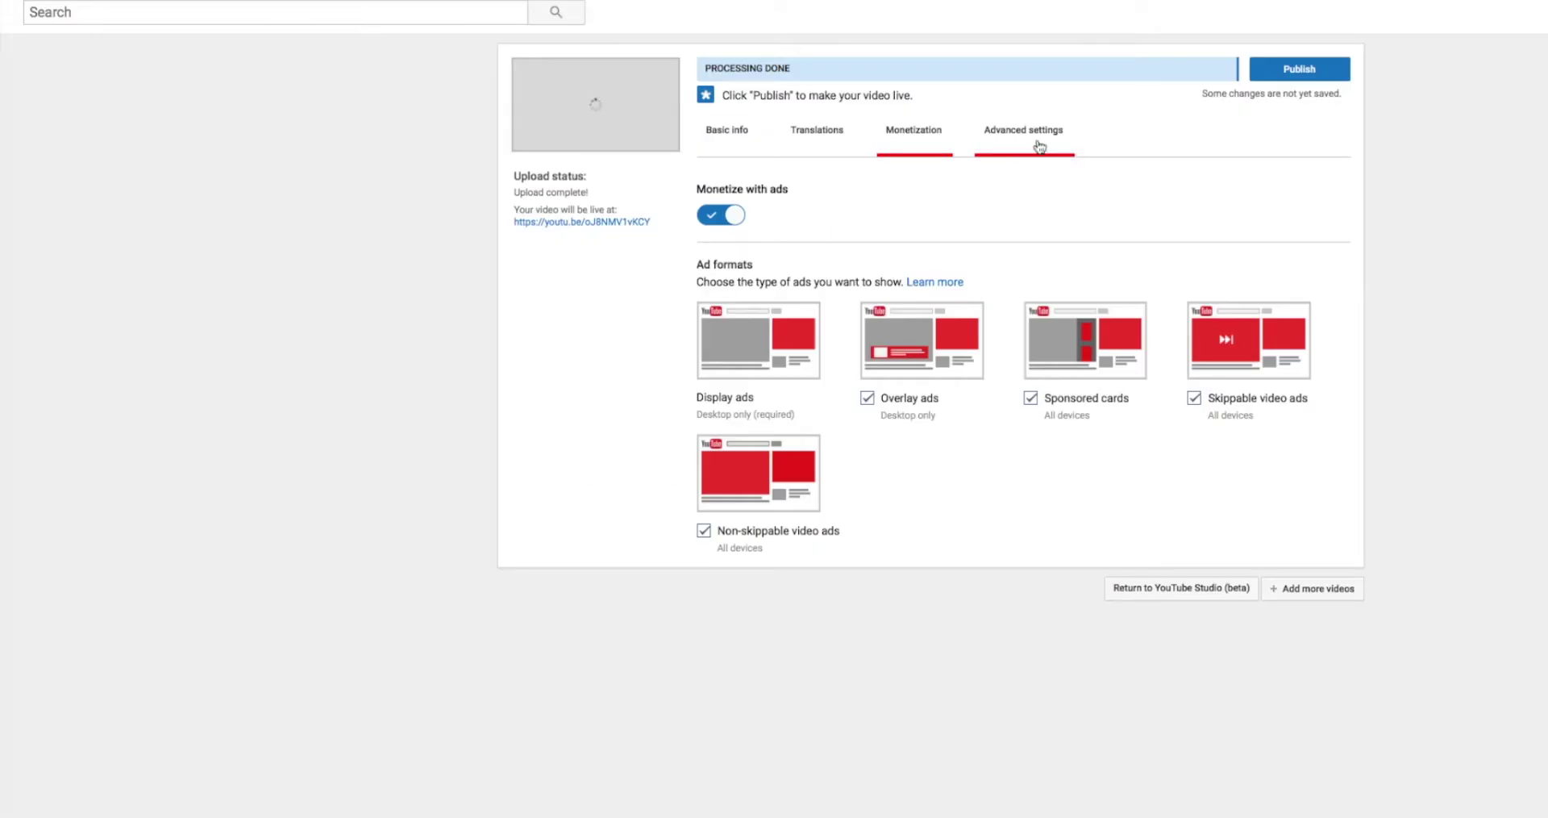
# Set the video category to Sports in Advanced settings, then return to Basic info
pyautogui.click(1030, 131)
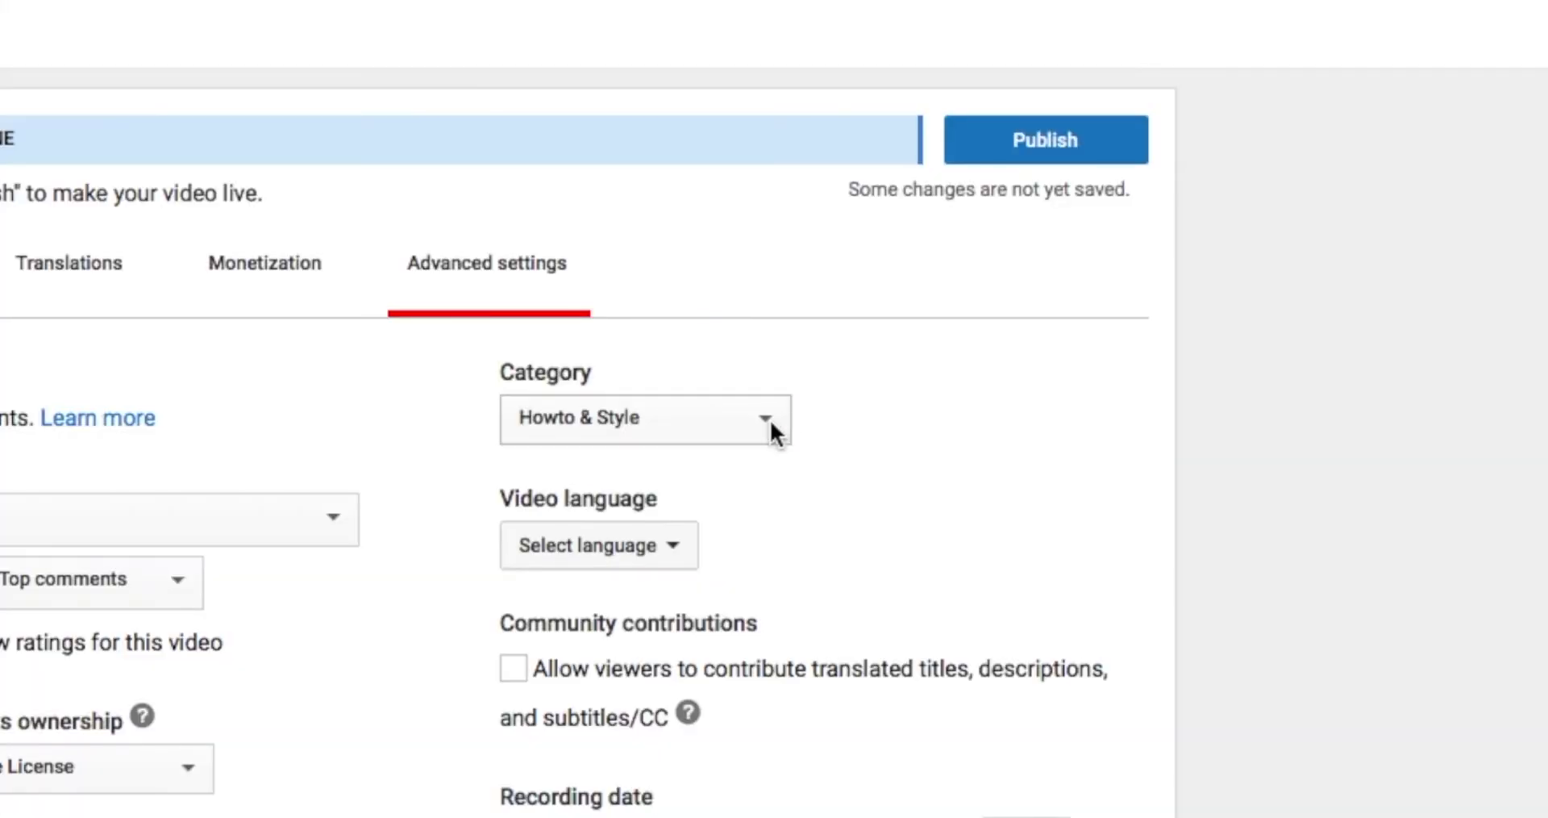
pyautogui.click(1161, 210)
pyautogui.click(739, 201)
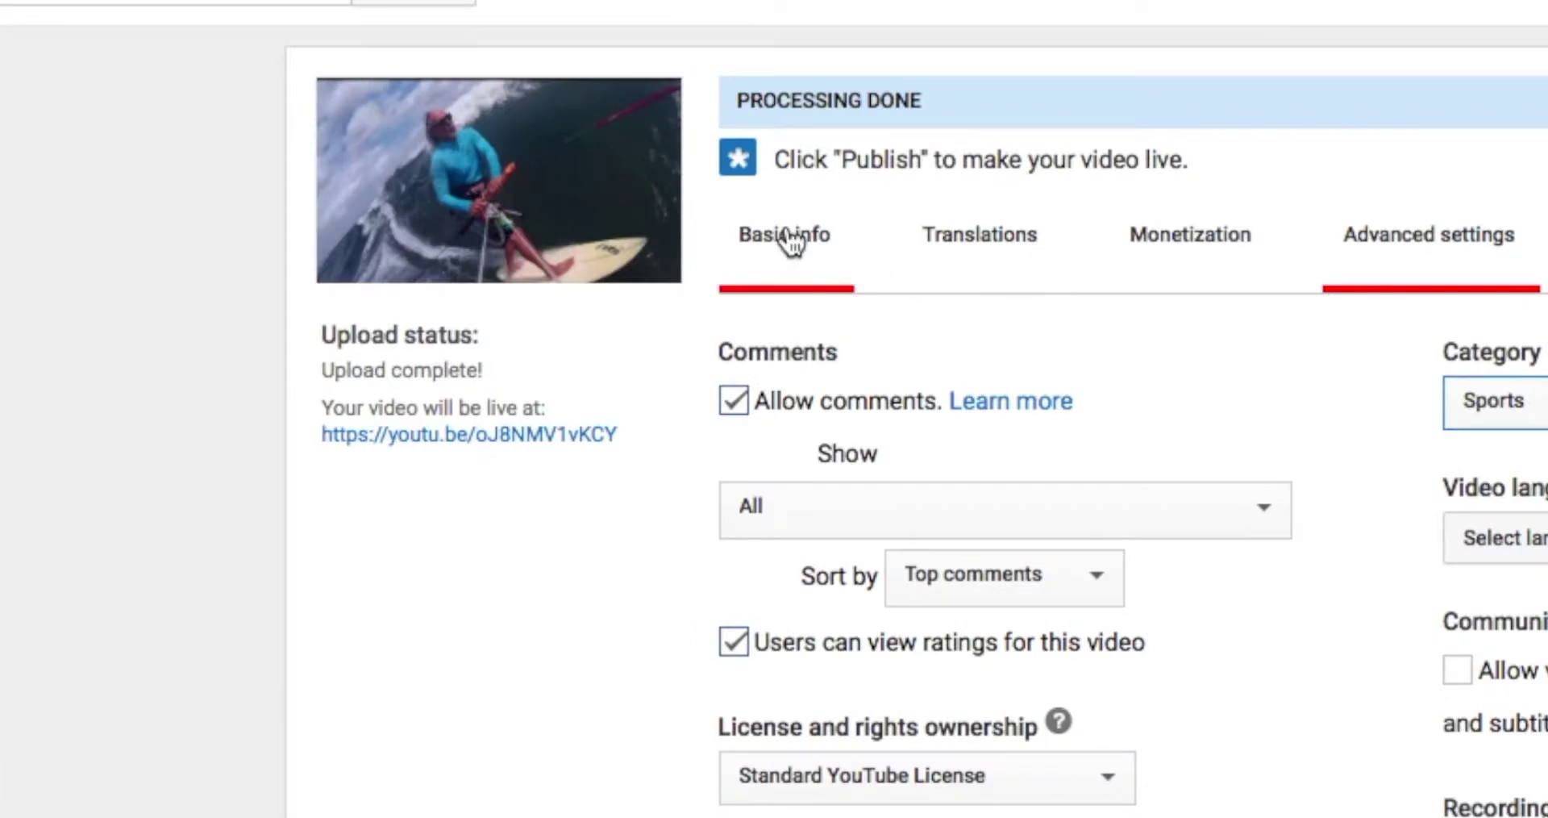
pyautogui.click(783, 242)
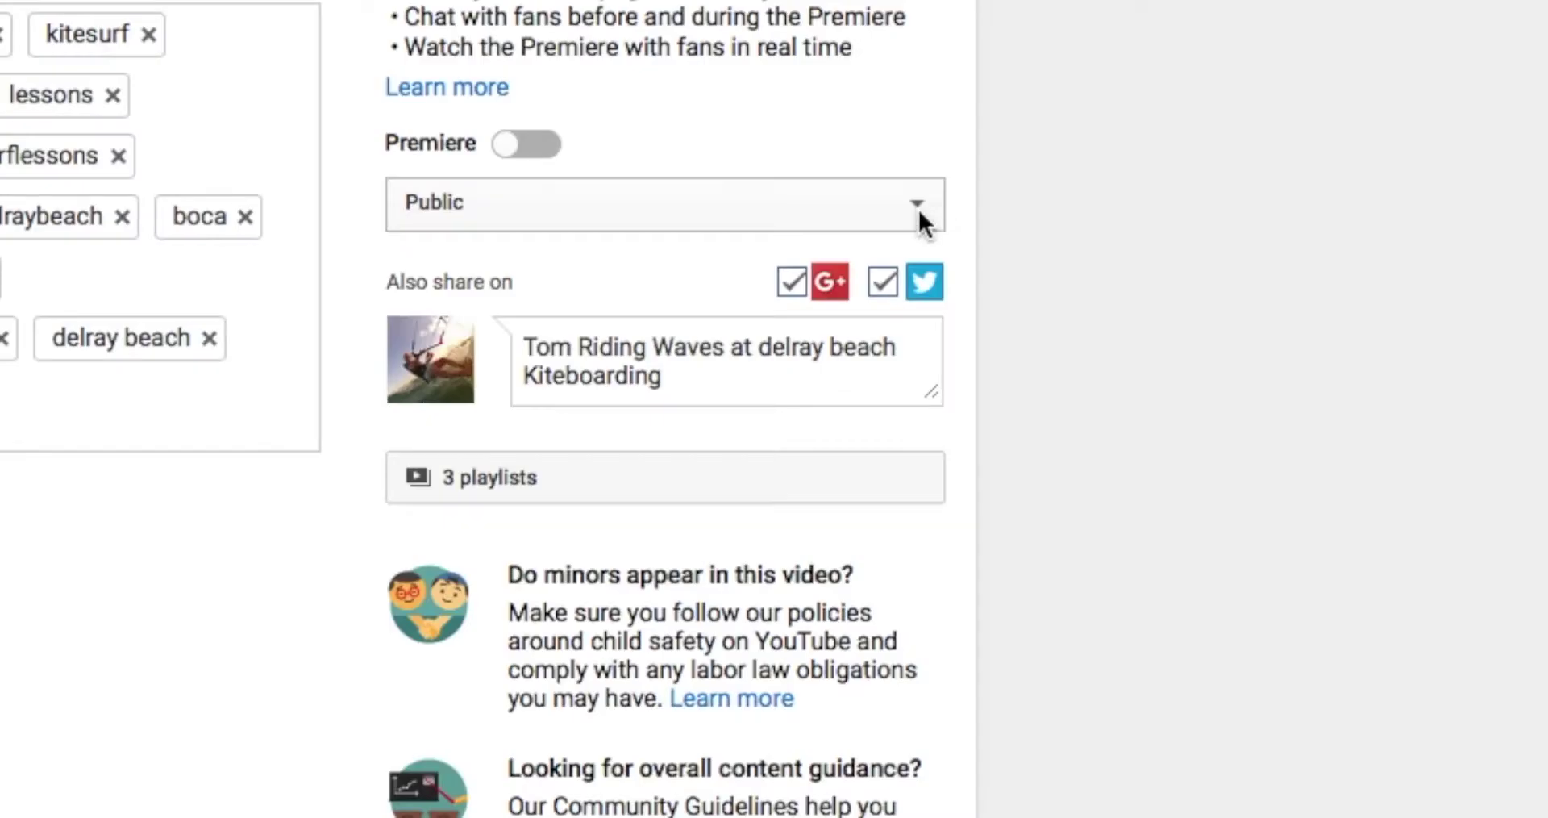
# Switch visibility from Public to Scheduled for Oct 26, 2018 at 3:45 PM
pyautogui.click(919, 216)
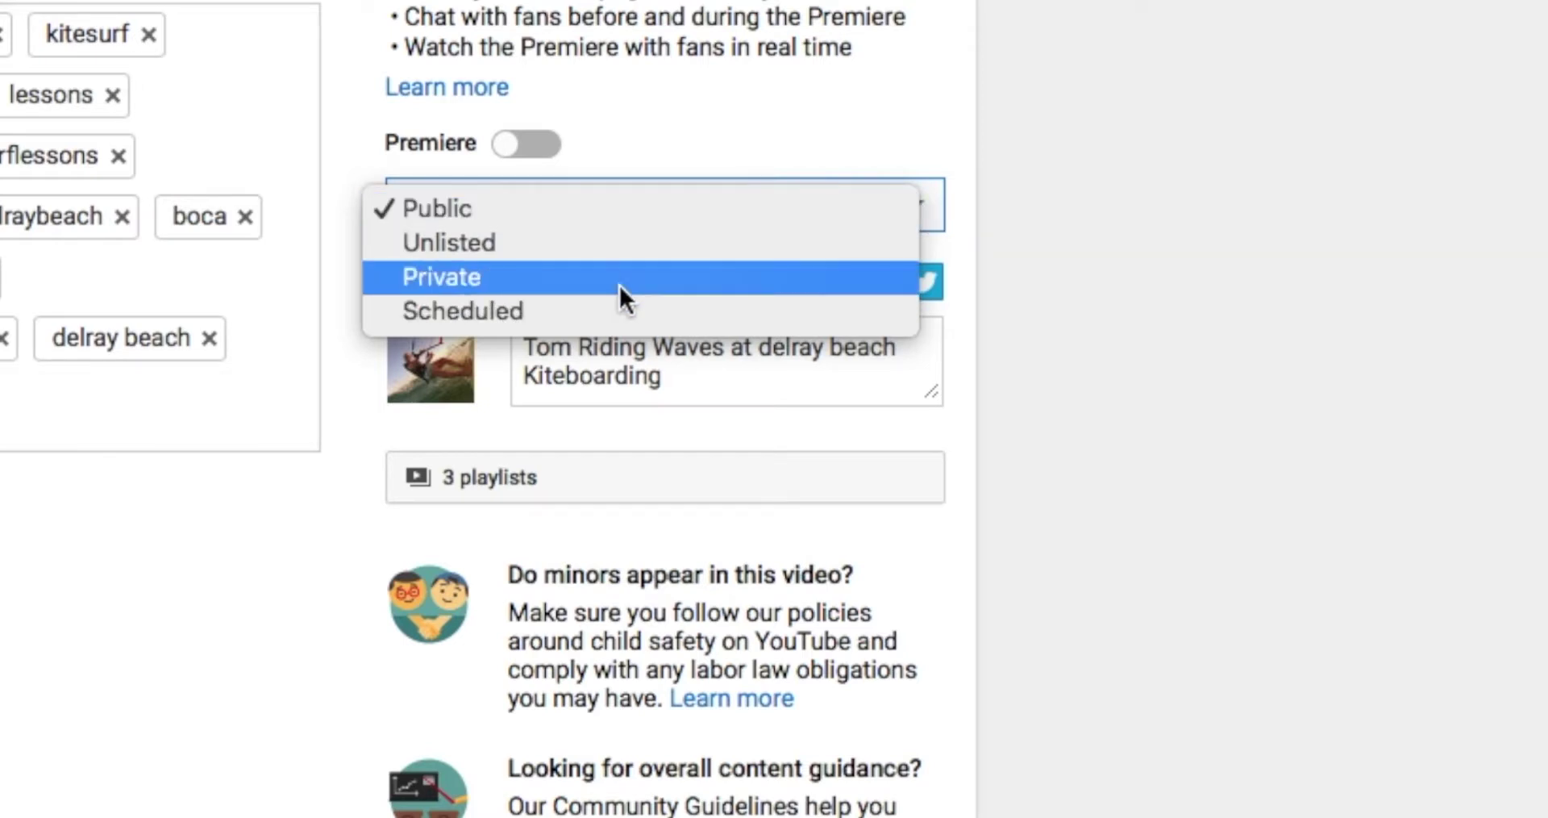
pyautogui.click(511, 312)
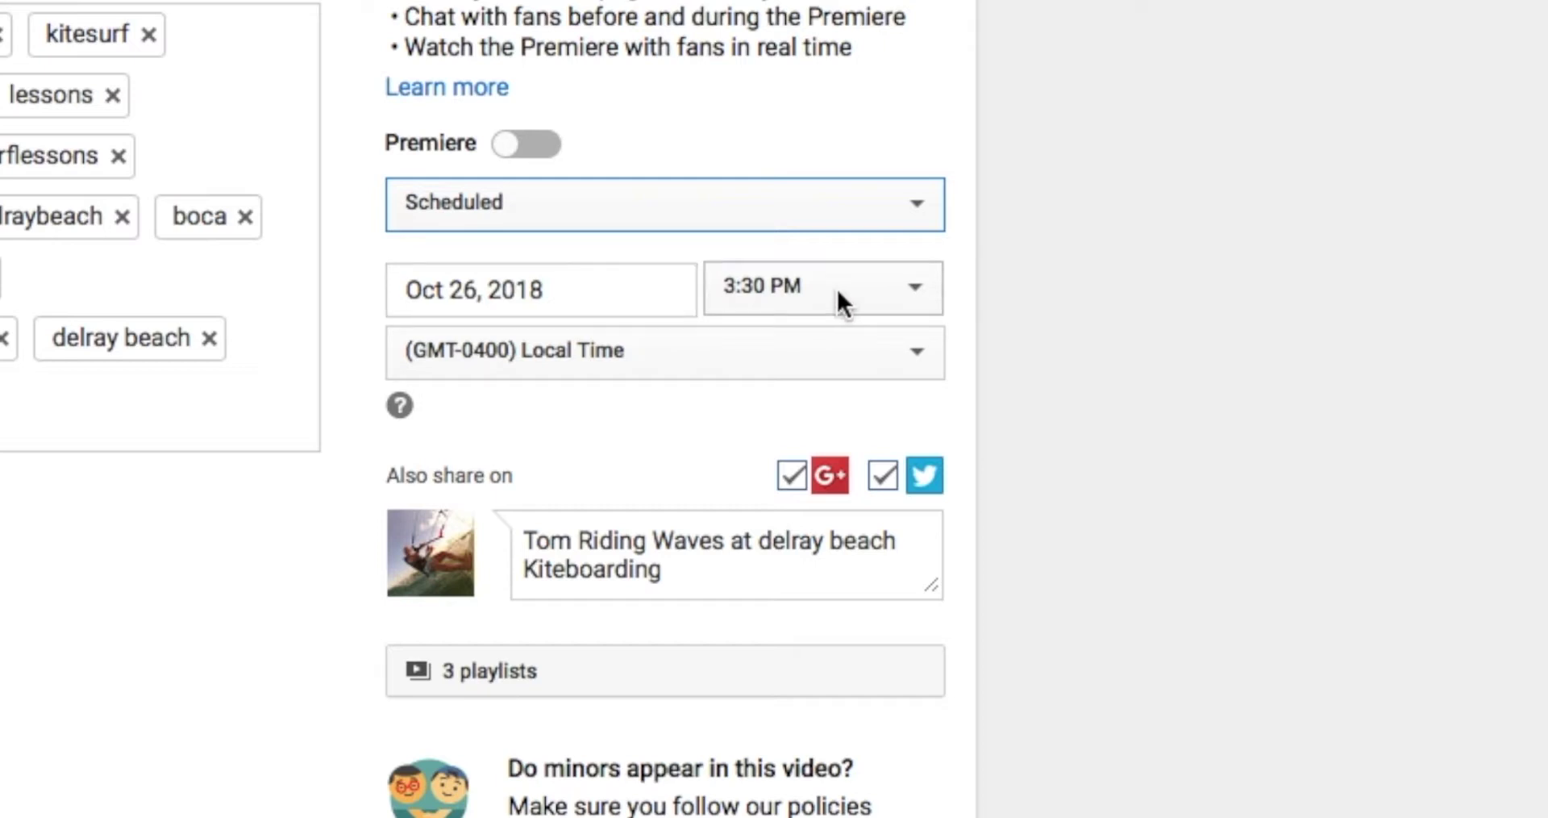
pyautogui.click(914, 294)
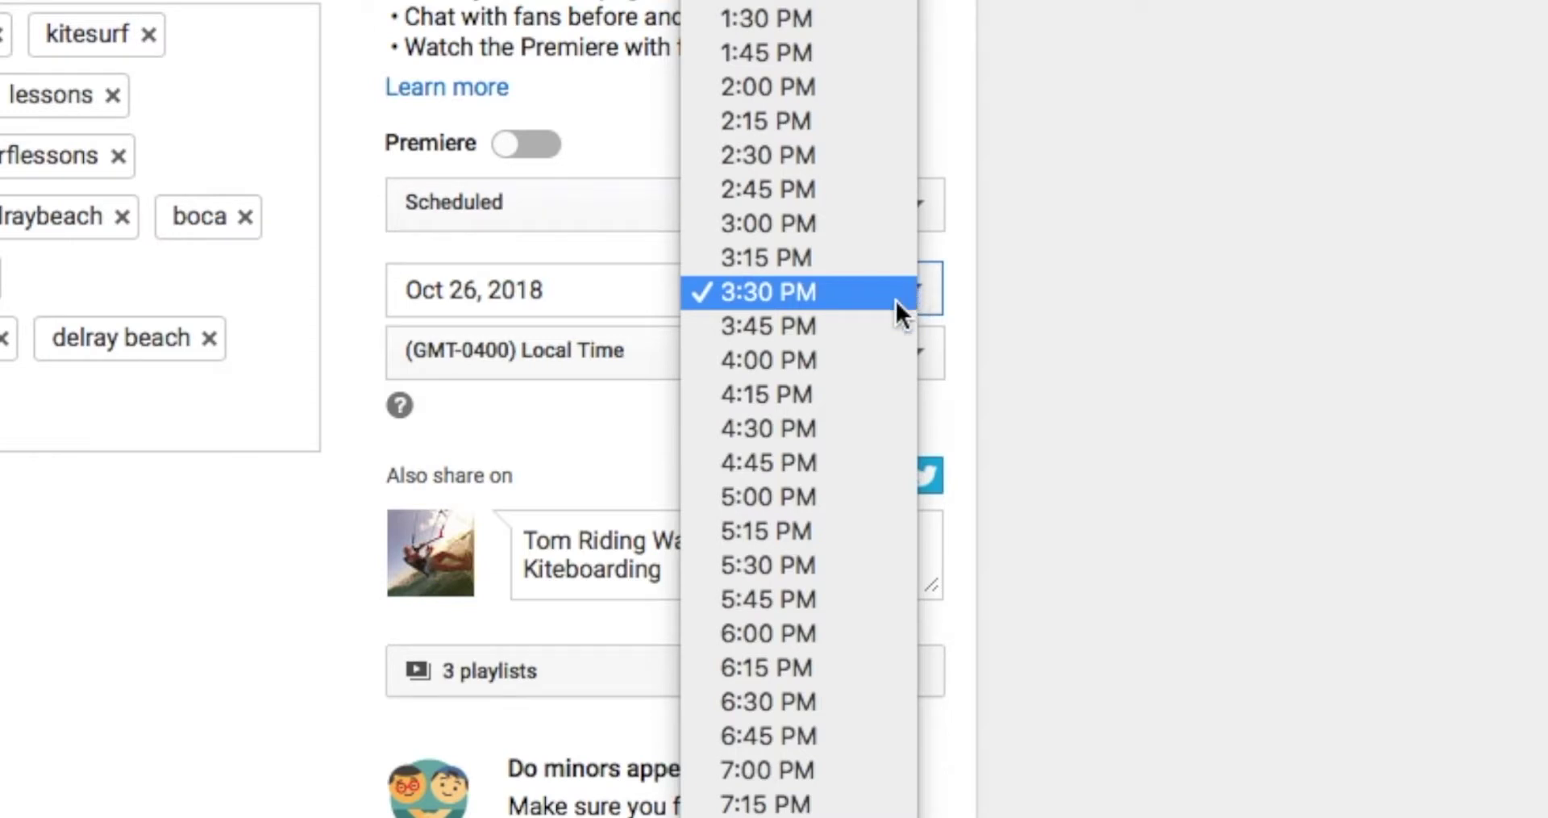
pyautogui.click(879, 329)
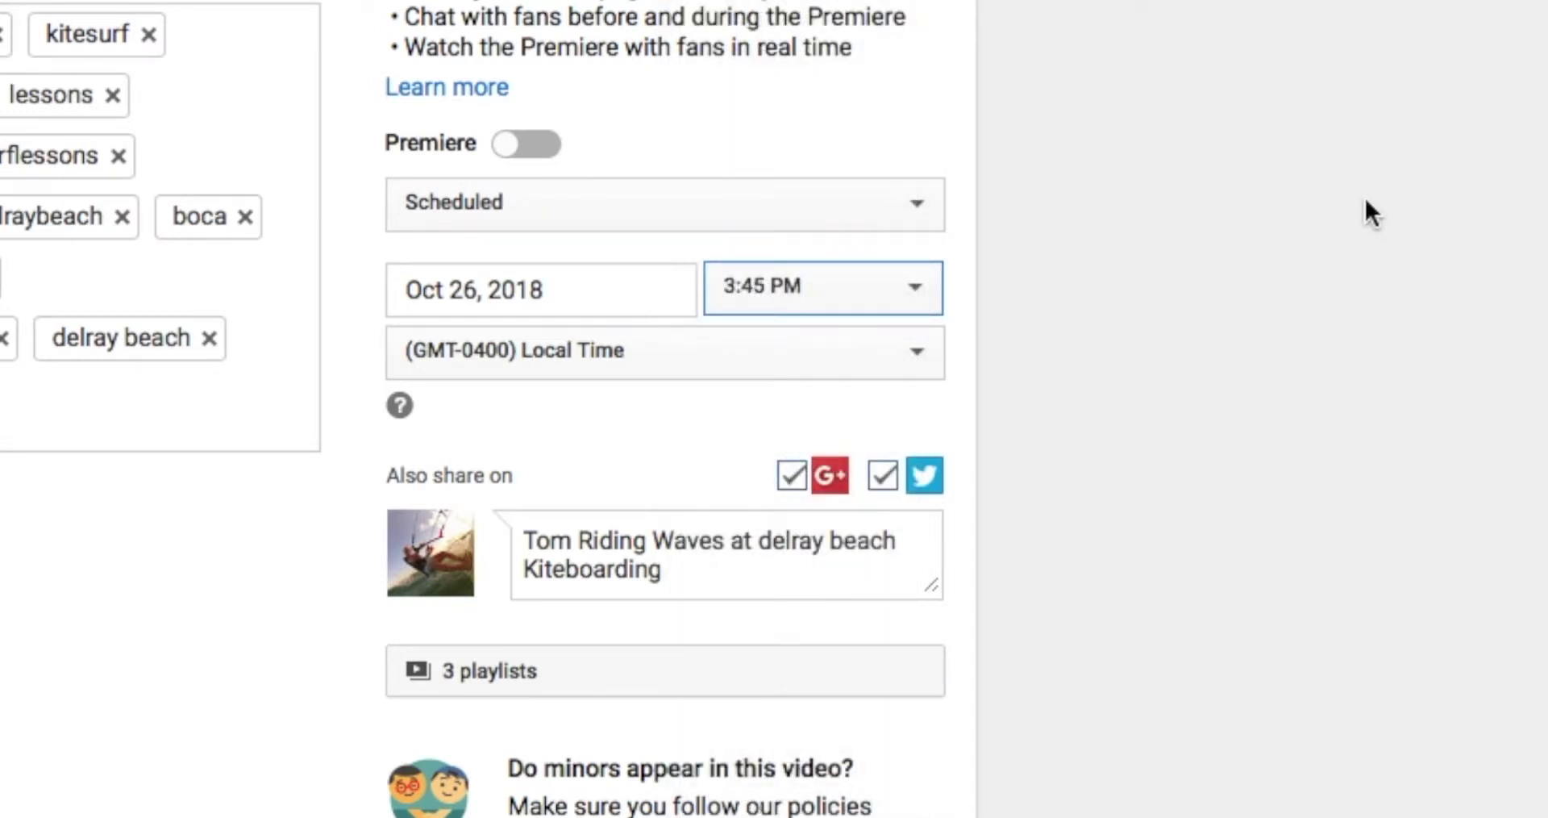
pyautogui.click(634, 287)
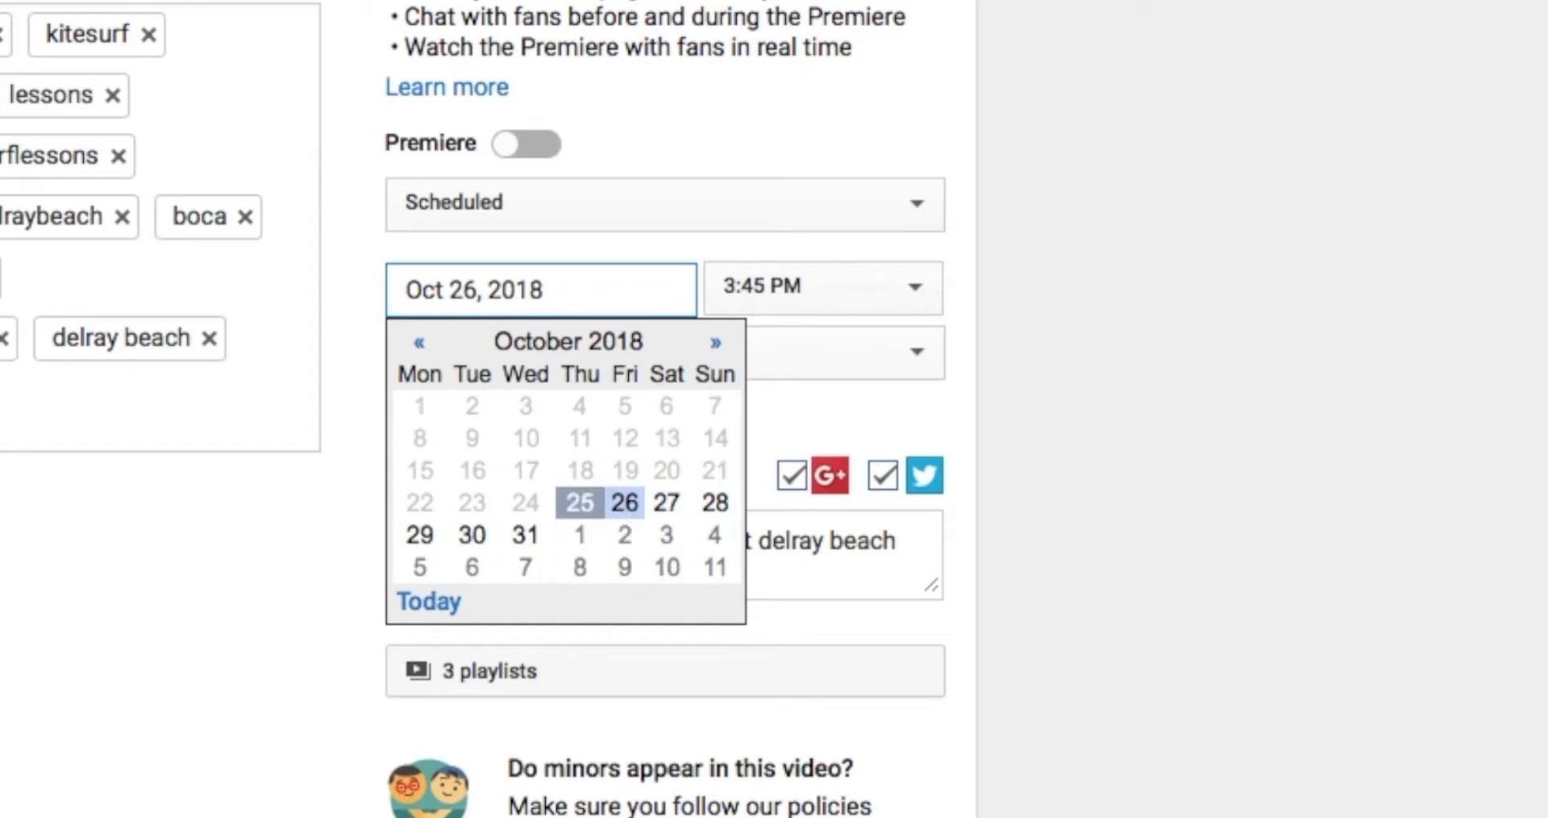
# Dismiss the date picker, keeping Fri Oct 26 2018 as the publish date
pyautogui.click(1540, 345)
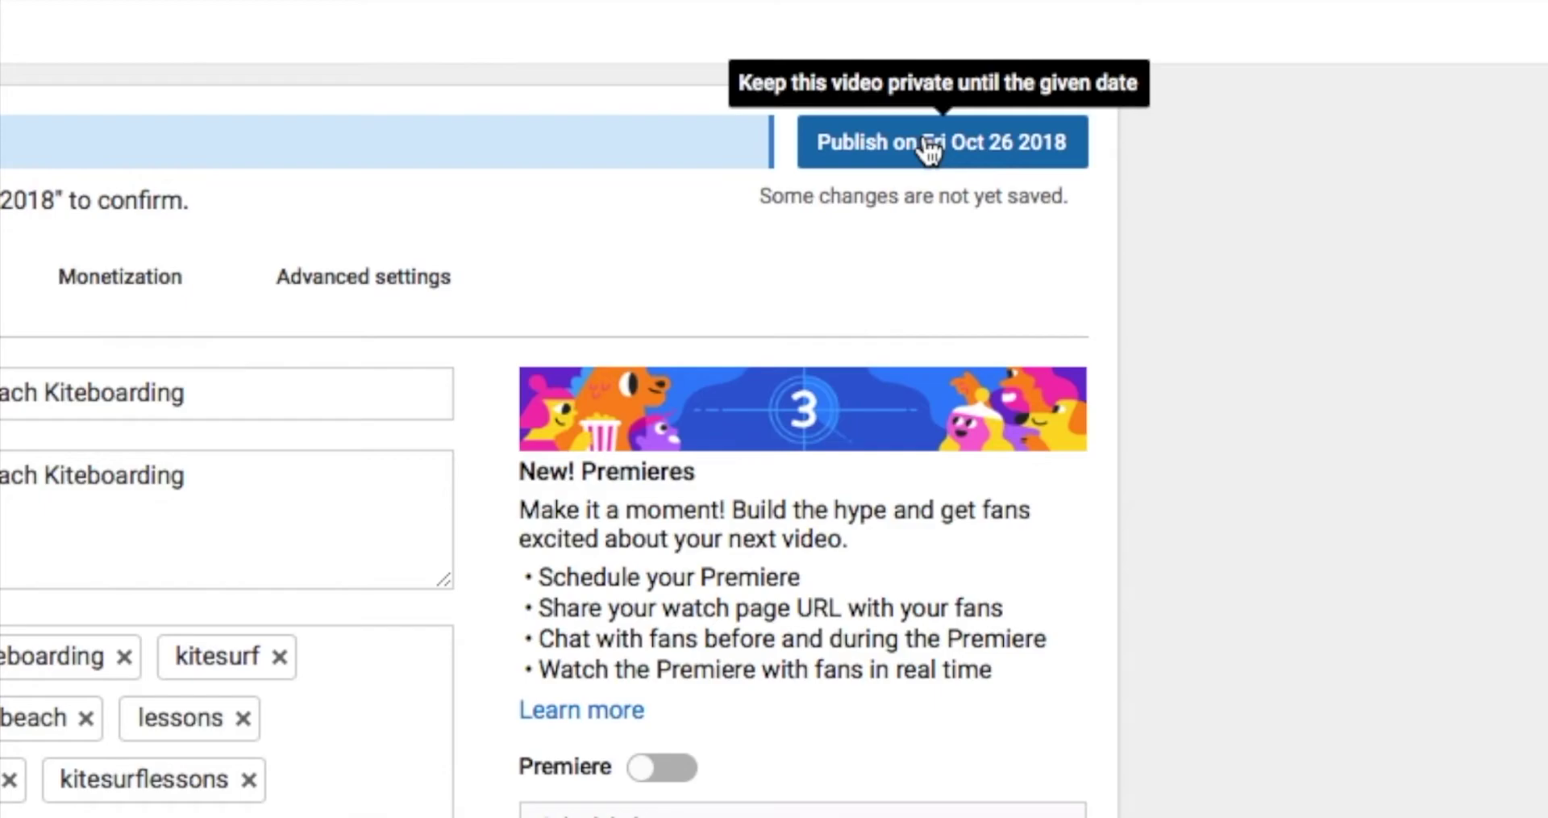
# Confirm publishing the video on Fri Oct 26 2018 at 3:45 PM
pyautogui.click(930, 147)
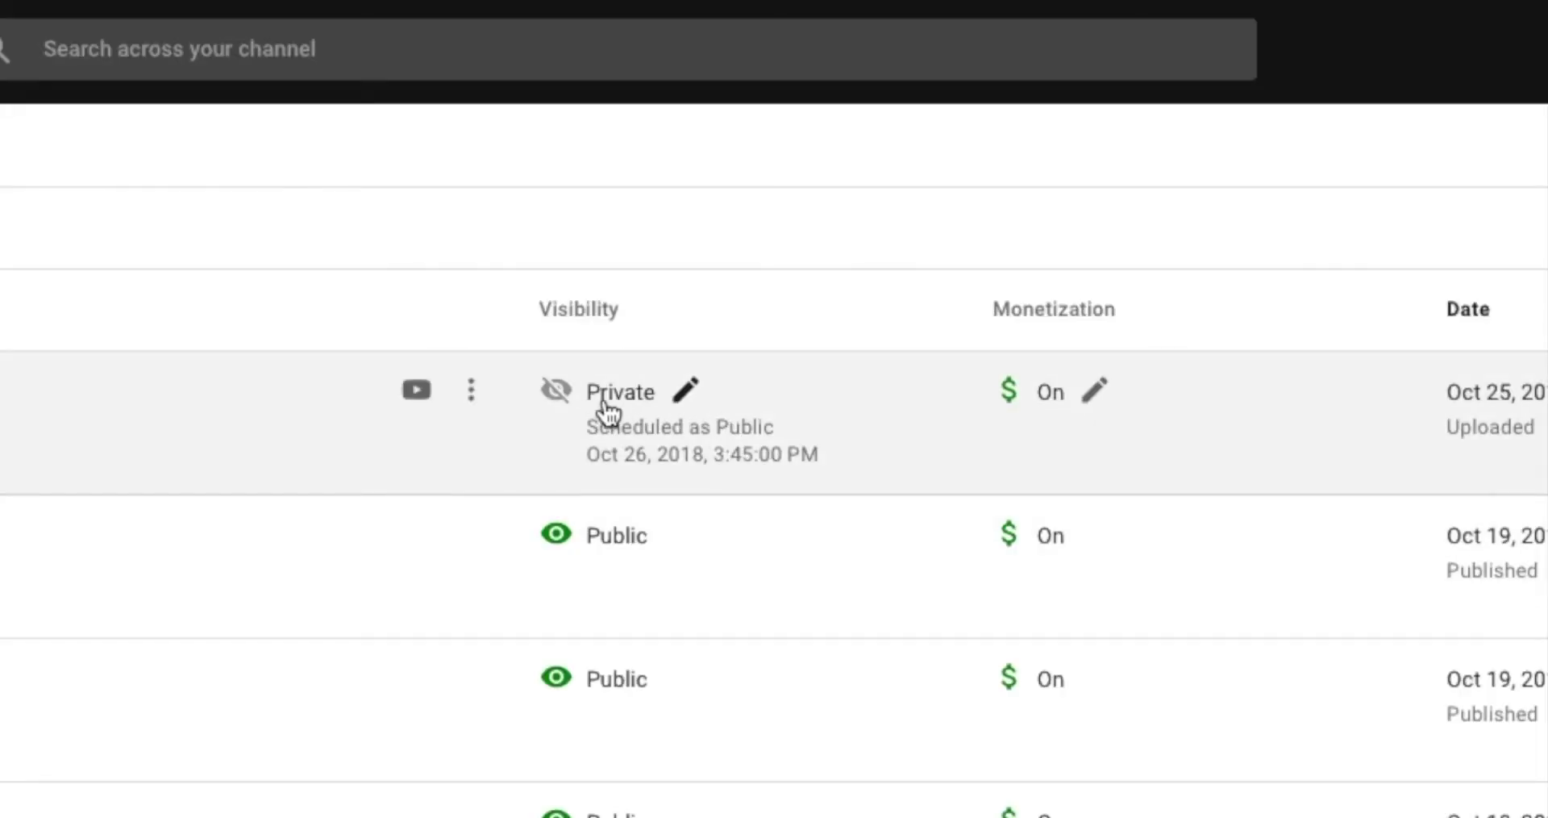
pyautogui.moveTo(689, 407)
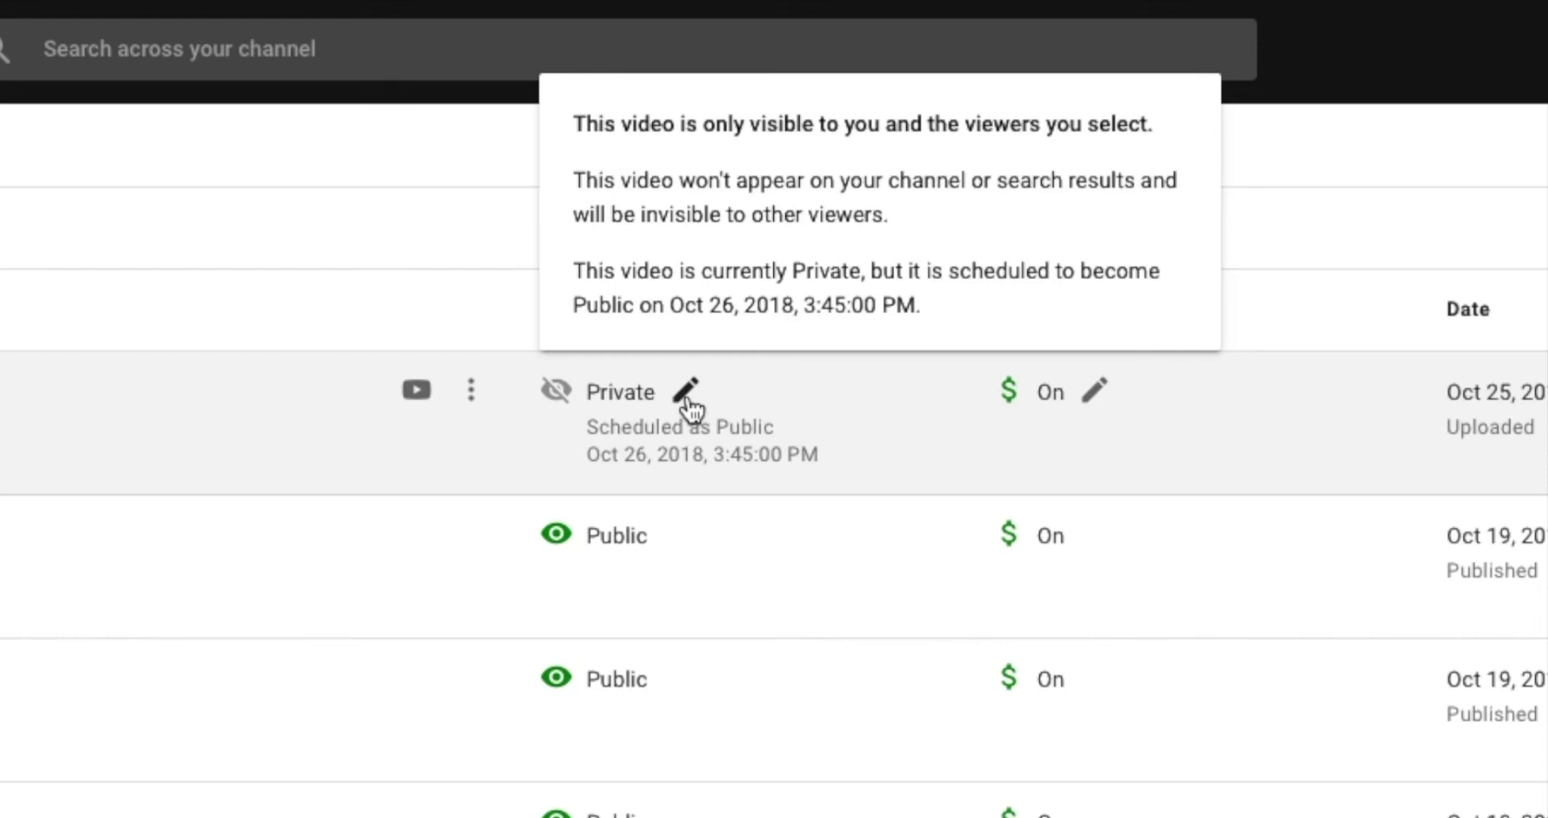